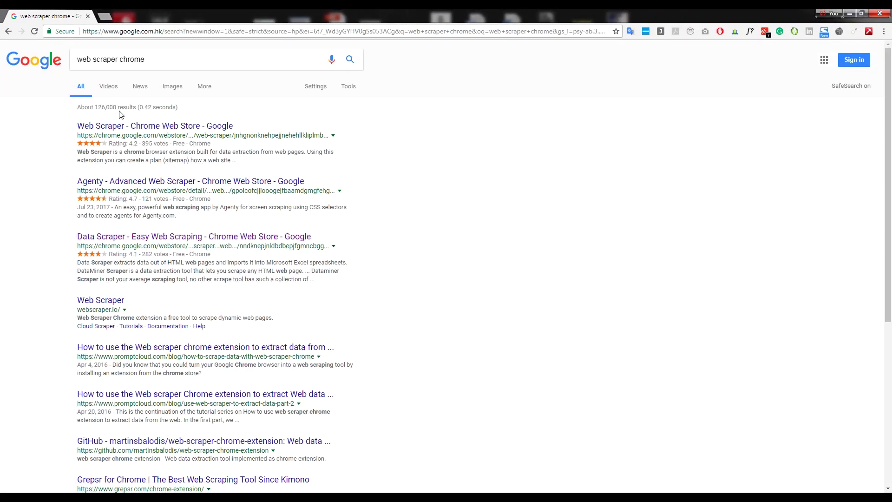
View the Web Scraper extension's Chrome Web Store page from the search results and close its details
click(137, 129)
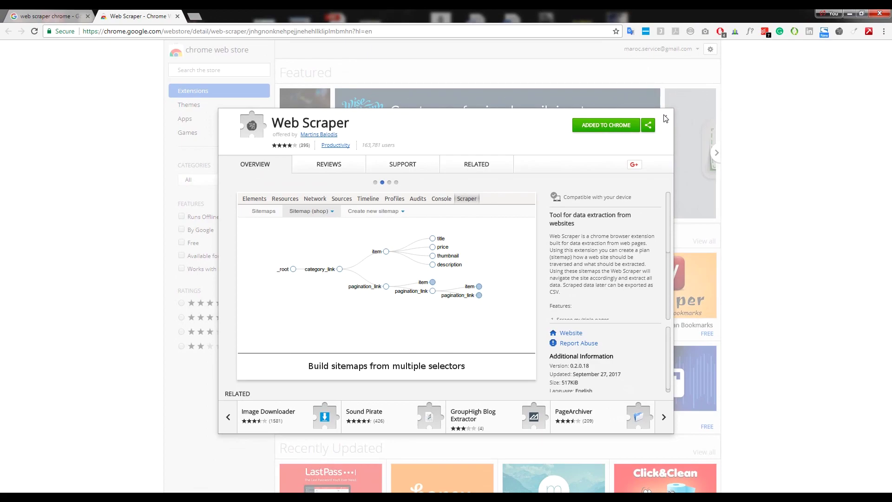
click(666, 120)
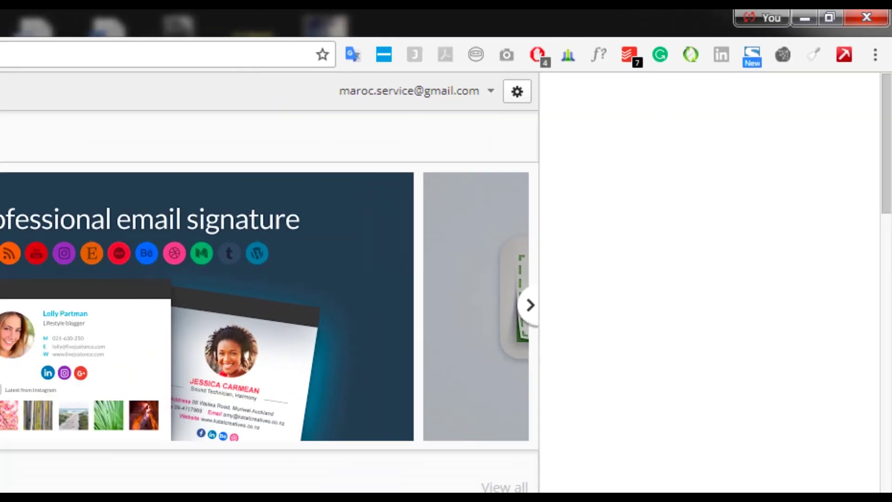
Go to Google, search for "yellow pages" and look through the directory sites in the results
click(280, 31)
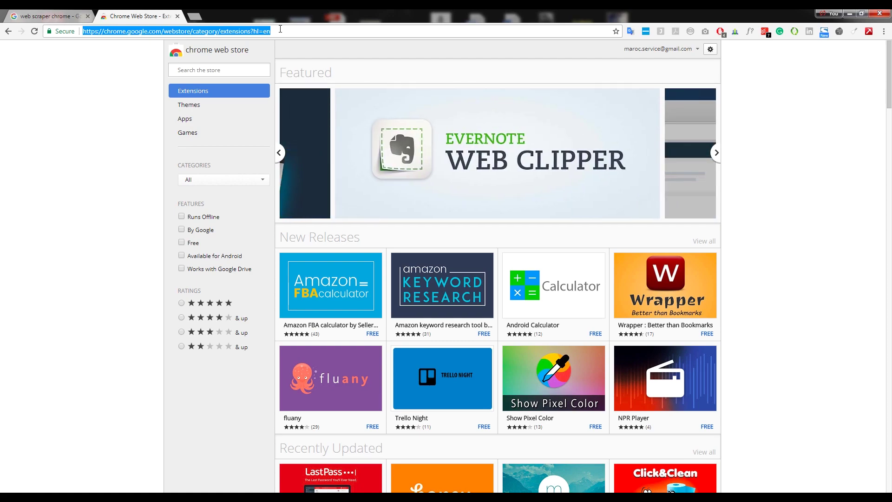
text(google)
key(Return)
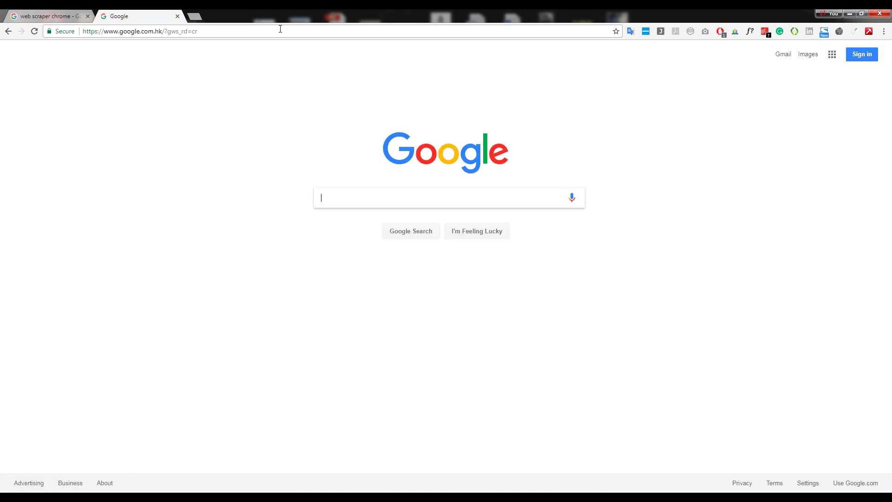
text(yellow pages)
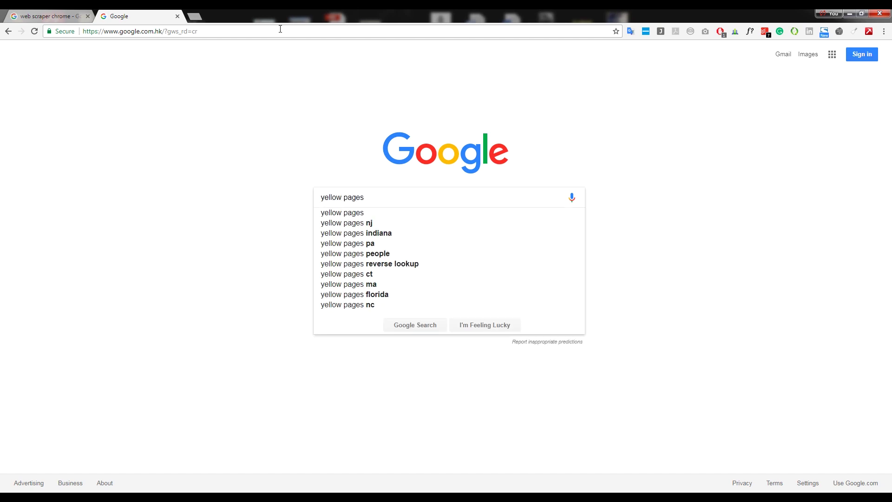
key(Return)
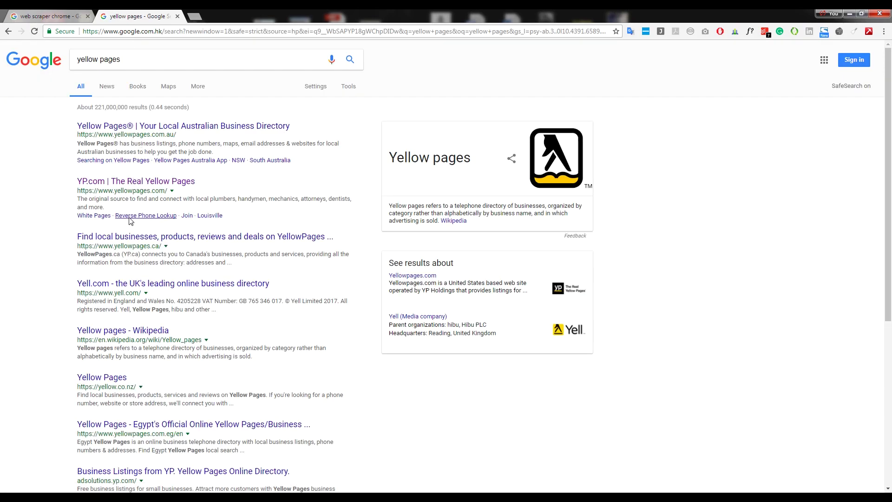
scroll(135, 232, down, 2)
scroll(135, 237, up, 2)
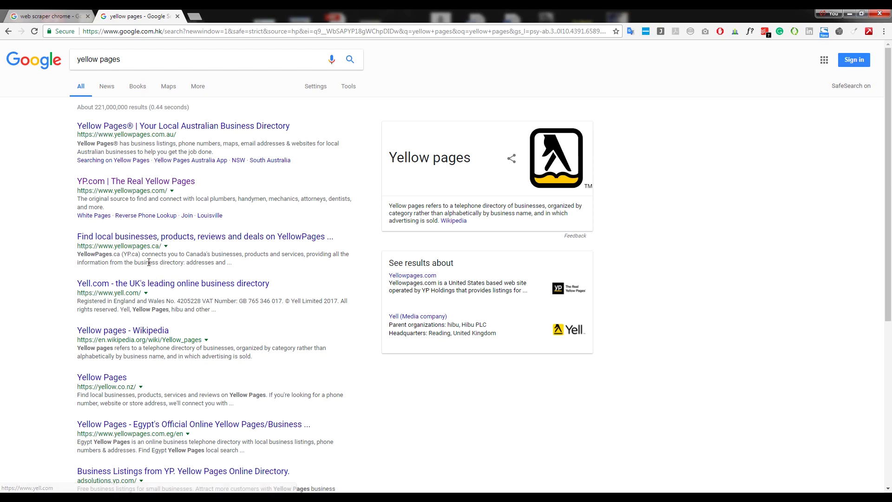
scroll(166, 283, down, 2)
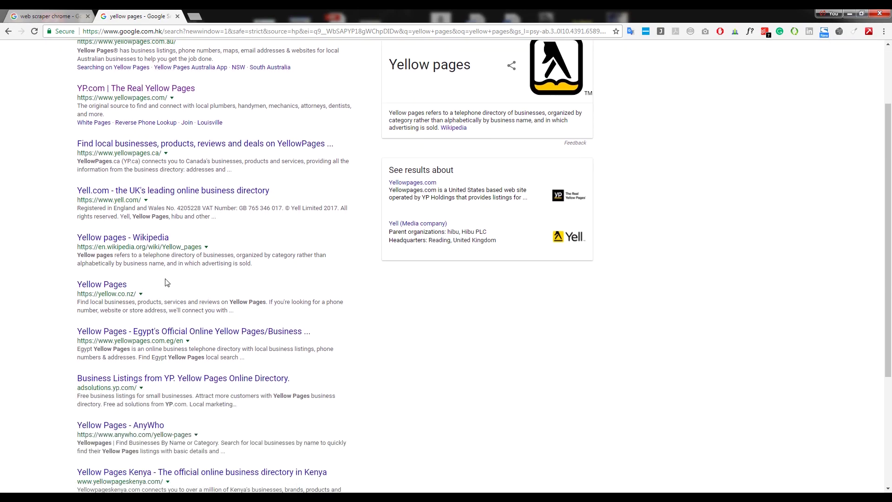
scroll(171, 269, down, 1)
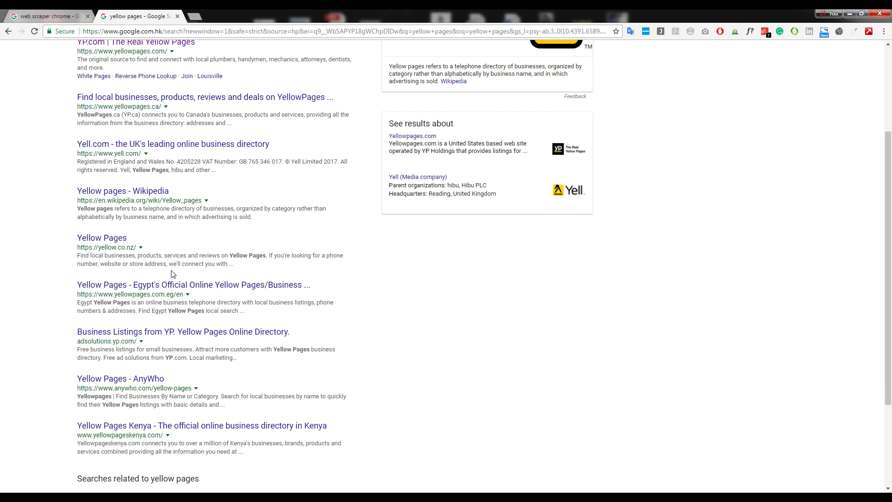
scroll(153, 284, up, 3)
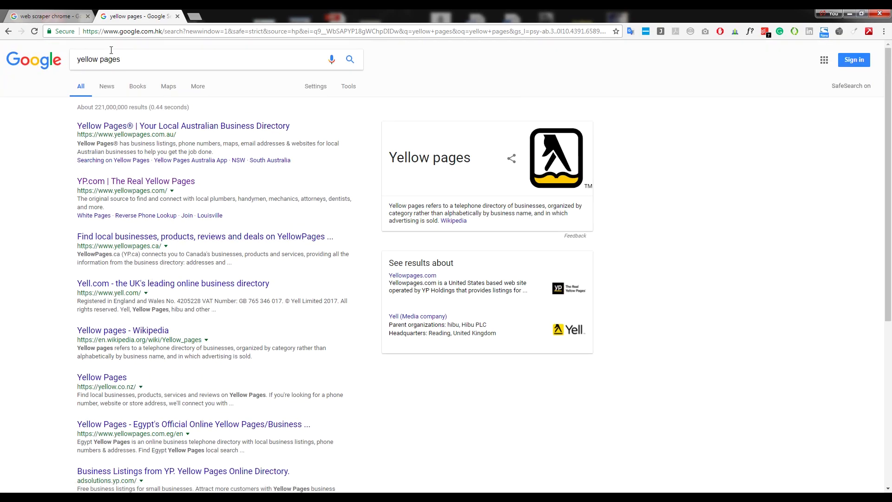
Go to the yellowpages.com website
click(125, 60)
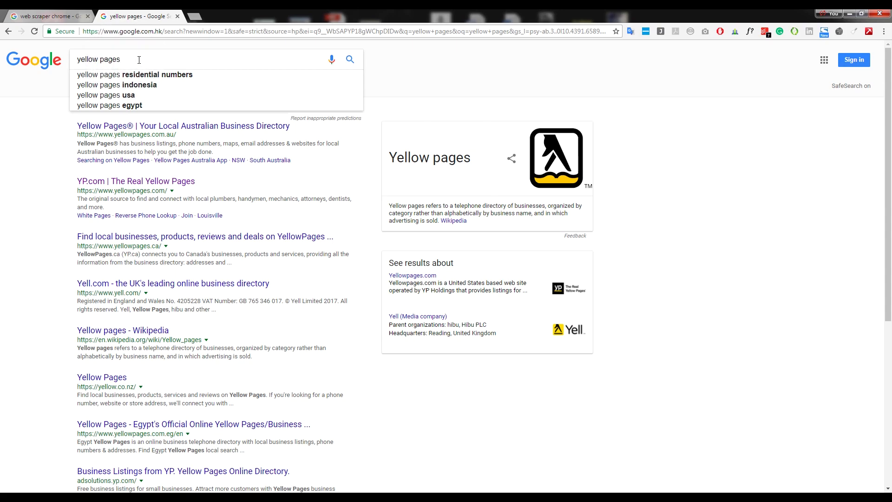
click(118, 31)
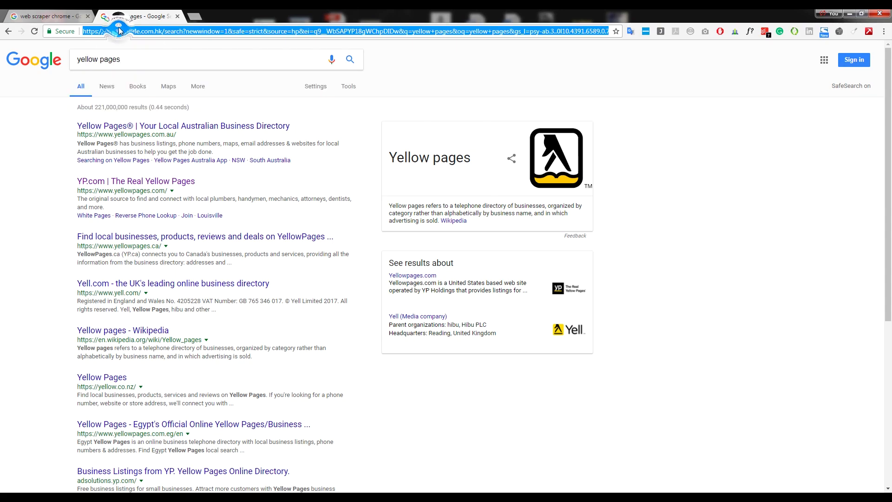
text(yellowpage)
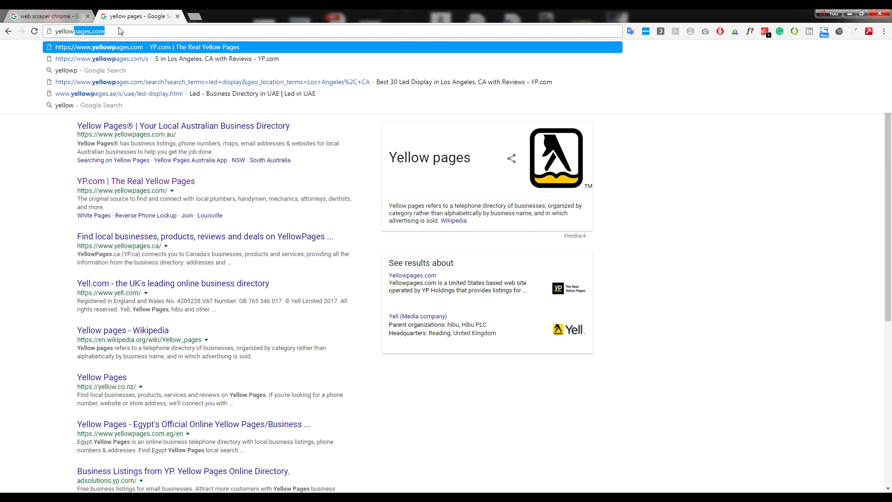
text(s.com)
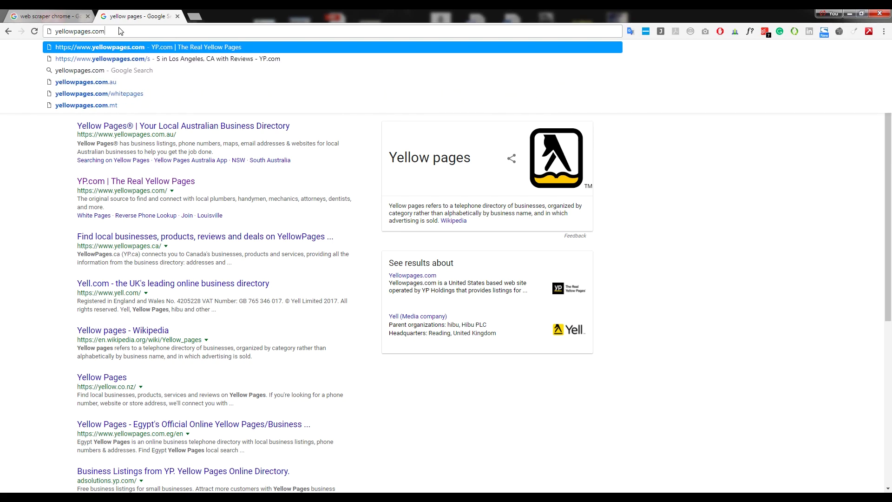
key(Return)
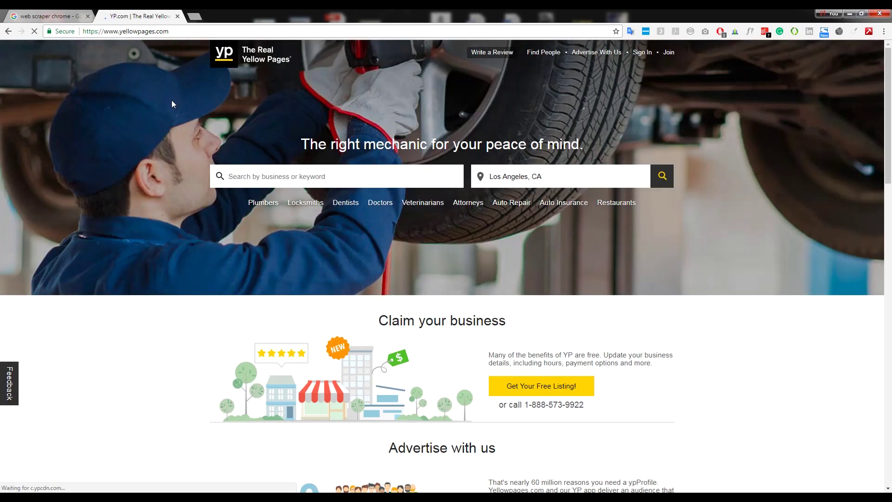
Search the business directory for "led" in Los Angeles, CA
click(254, 170)
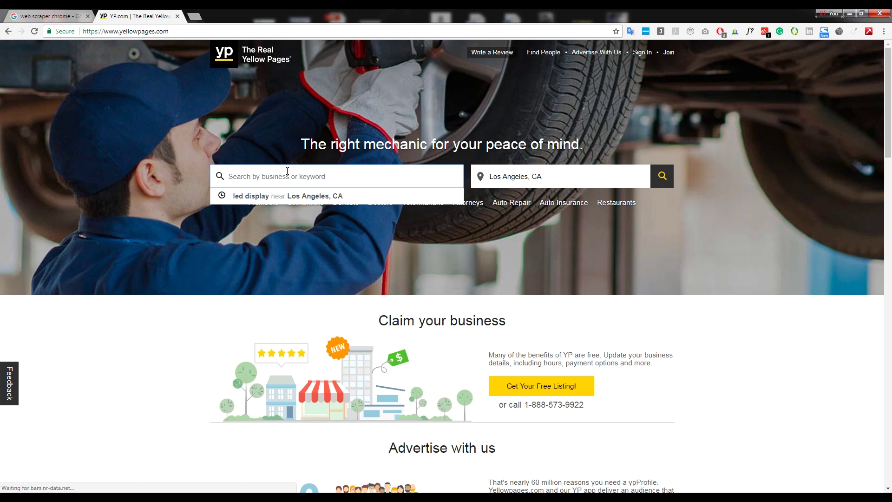
text(led)
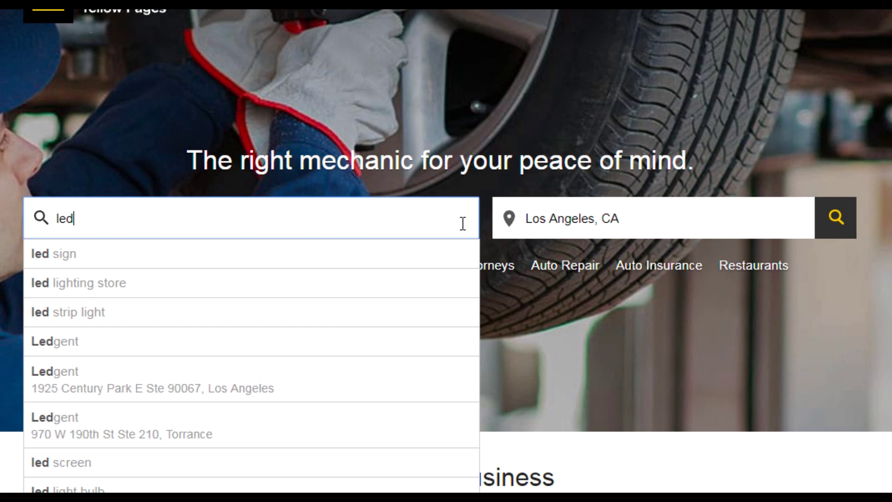
click(838, 228)
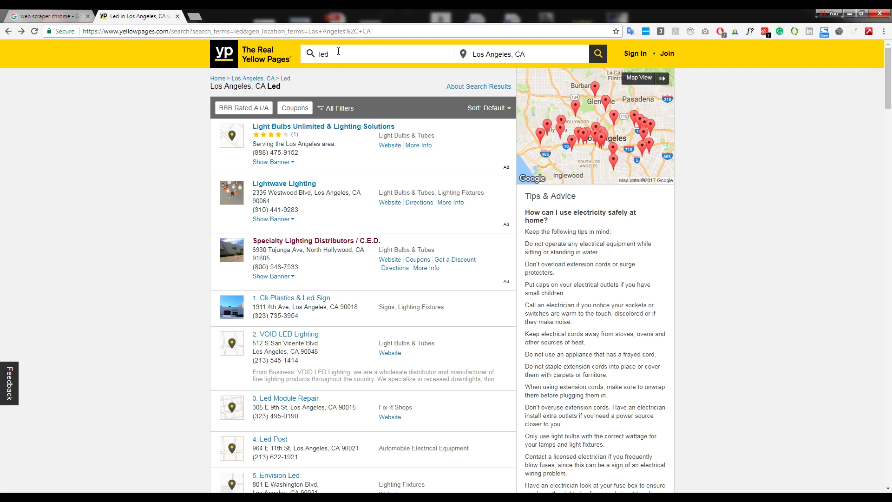
Look through the first page of led business listings down to the page navigation
scroll(344, 79, down, 3)
scroll(343, 88, down, 4)
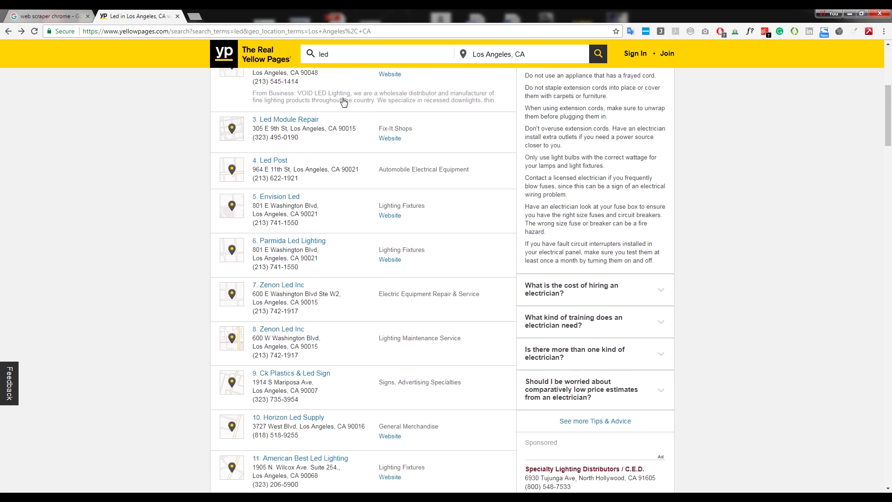
scroll(318, 173, down, 2)
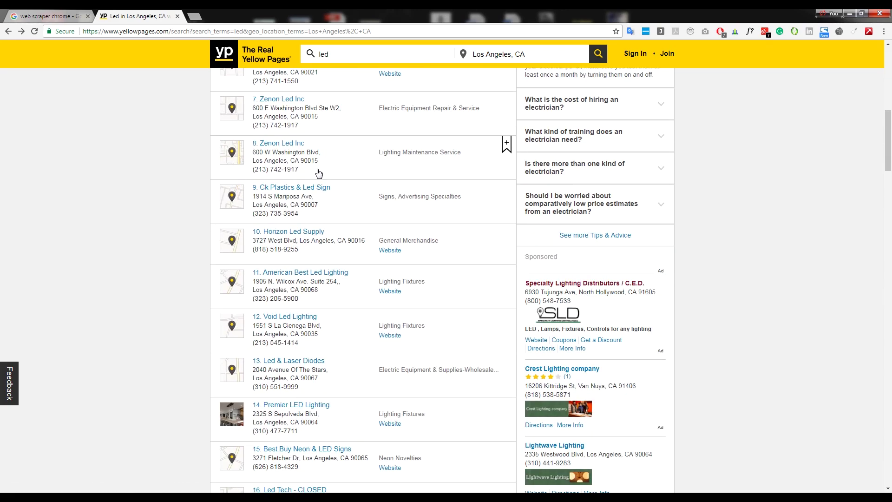
scroll(306, 148, down, 2)
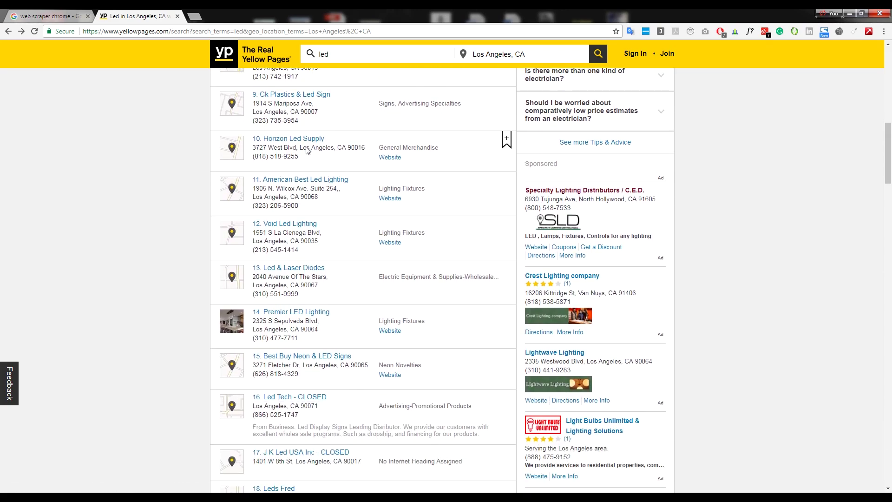
scroll(306, 150, down, 5)
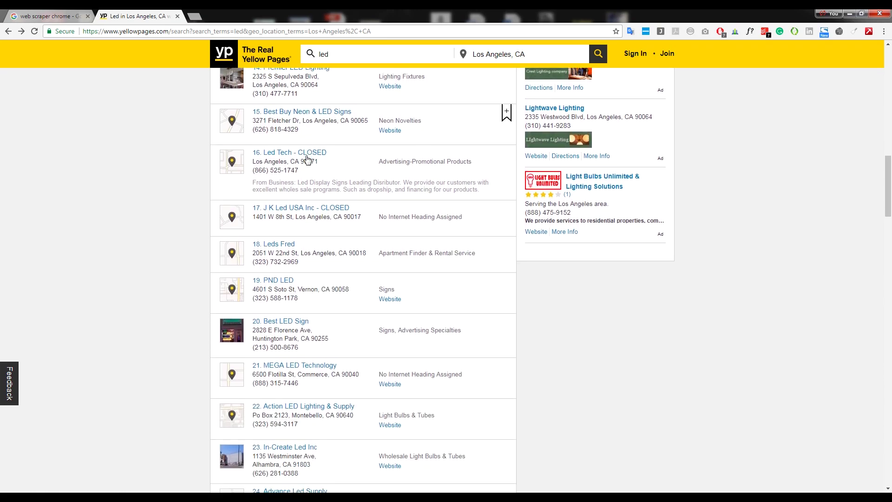
scroll(307, 159, down, 6)
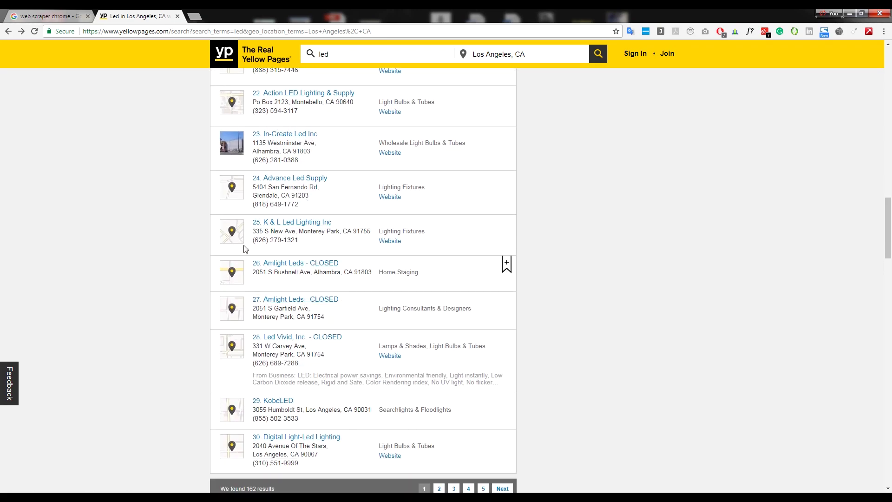
scroll(264, 244, down, 2)
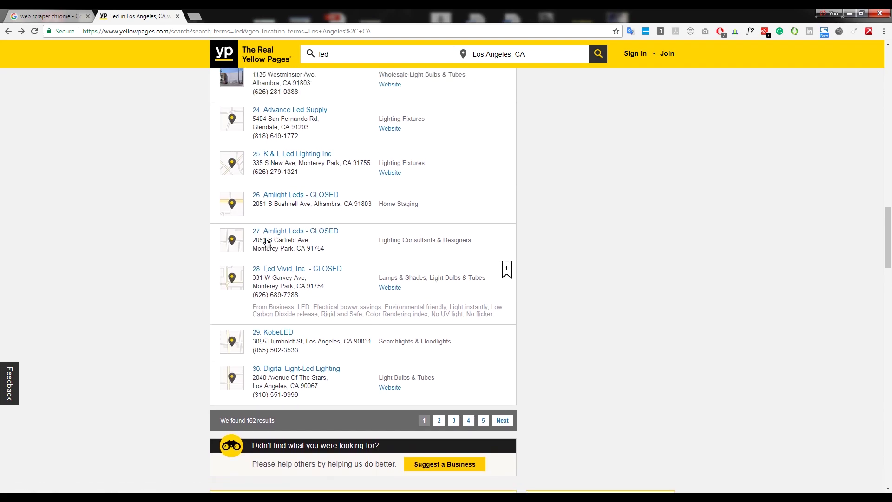
scroll(267, 241, up, 1)
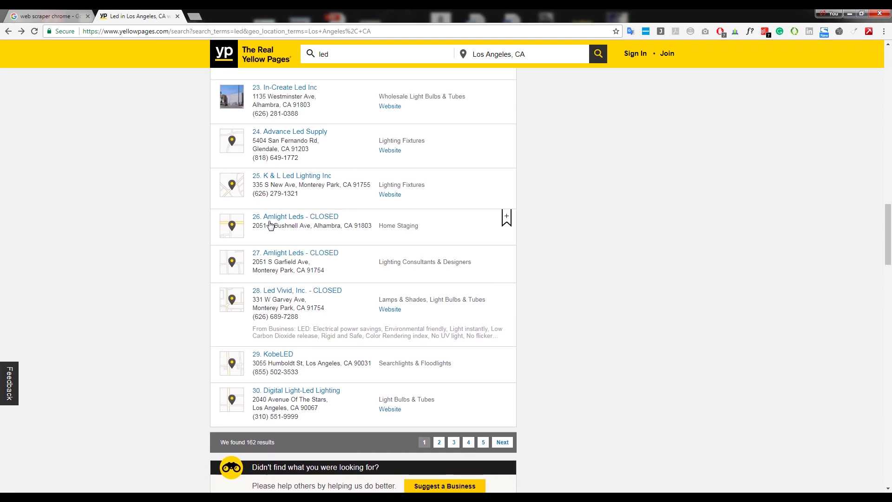
scroll(269, 225, down, 1)
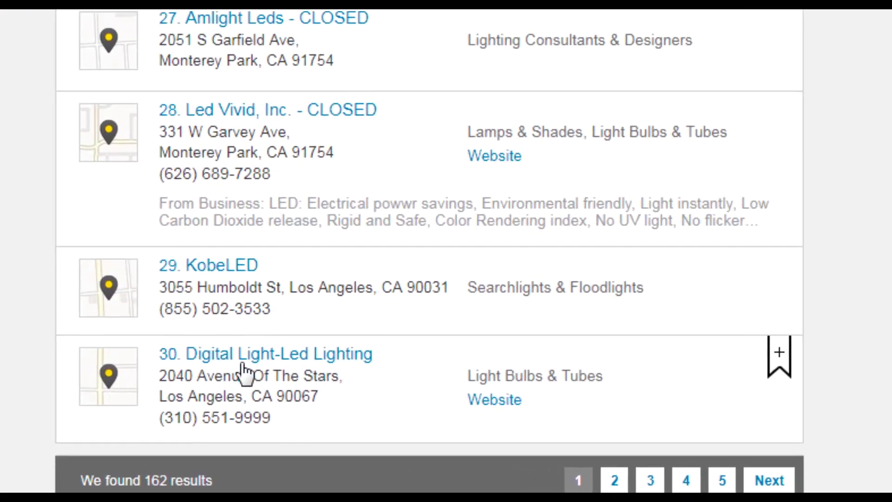
Open the Digital Light-Led Lighting listing and examine its business name, street address, postal code and phone number
click(238, 356)
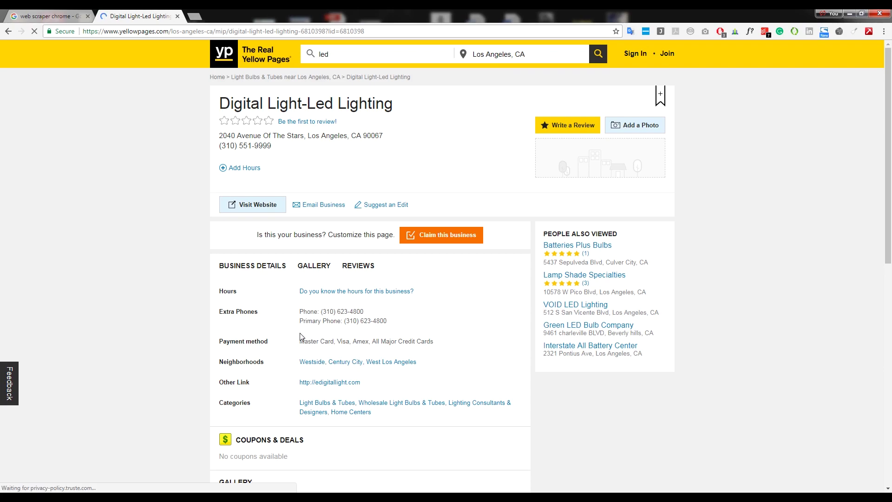
click(300, 336)
click(140, 186)
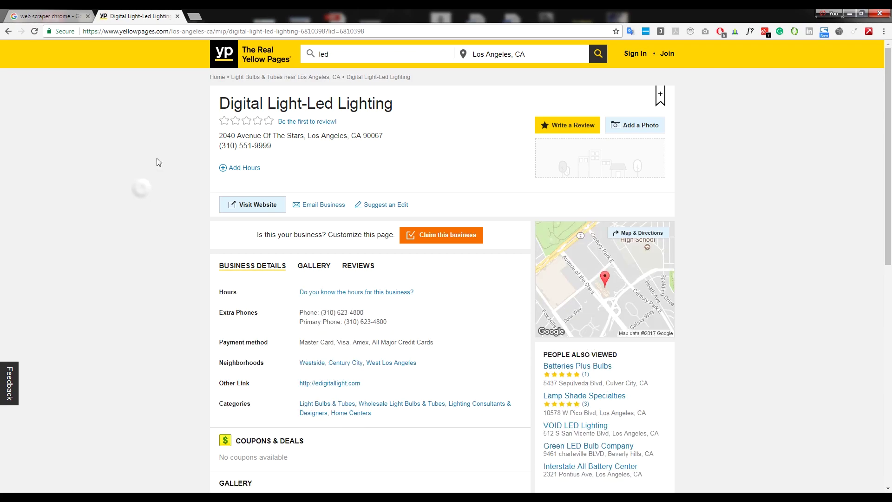
drag(218, 103, 393, 107)
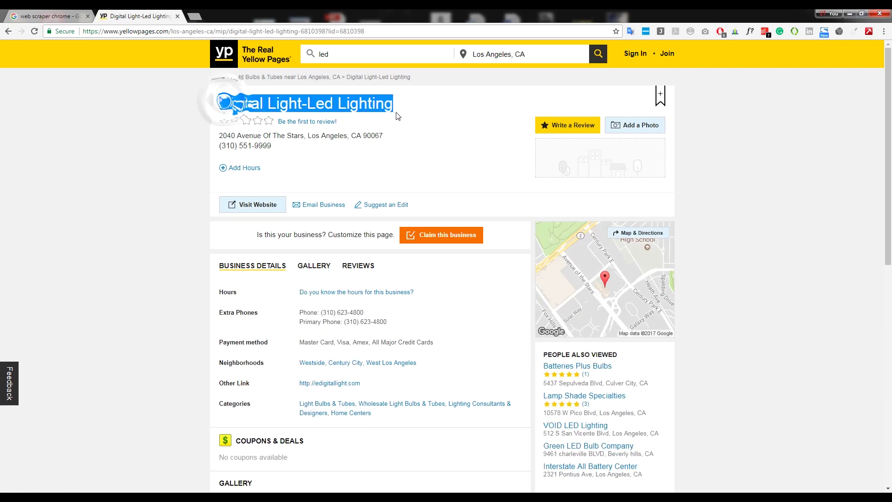
drag(222, 136, 287, 136)
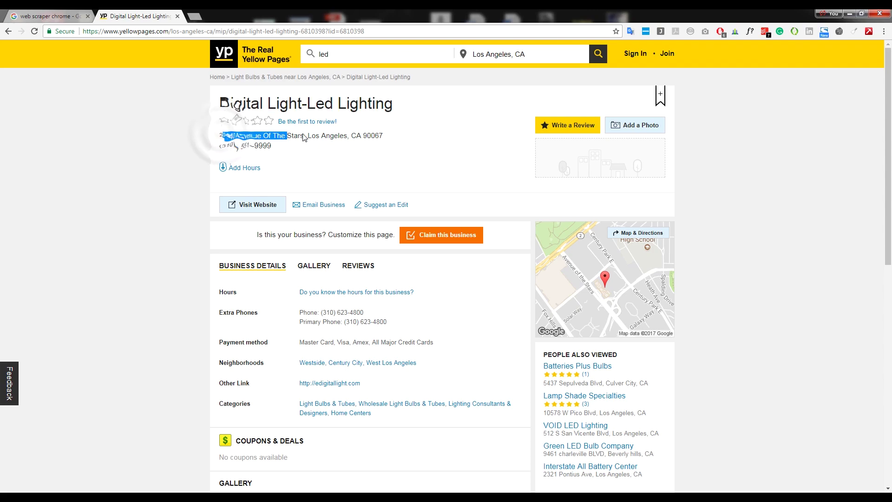
click(308, 134)
drag(352, 135, 383, 136)
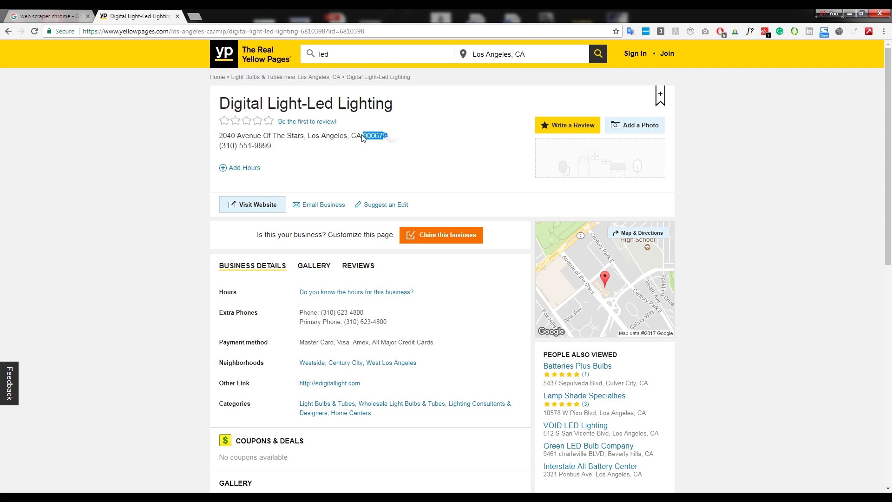
drag(274, 147, 228, 147)
Return to the led search results and inspect the page with the browser's developer tools
click(8, 31)
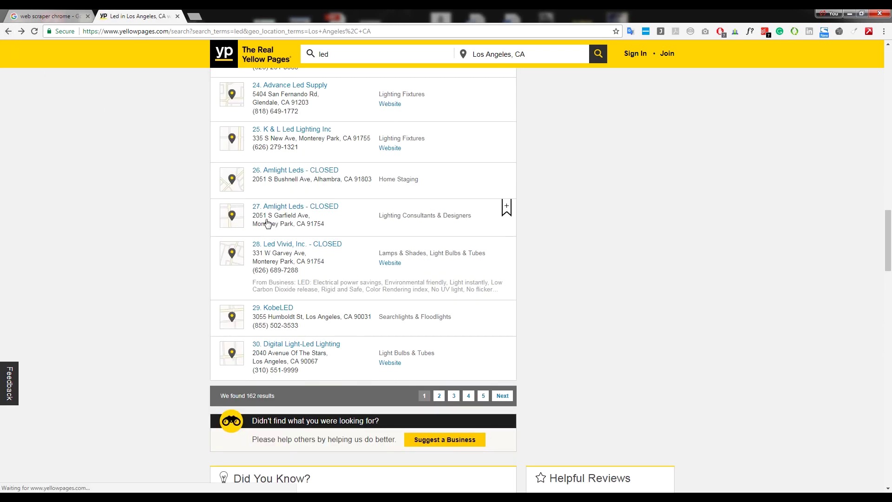
scroll(295, 225, up, 8)
scroll(296, 224, up, 15)
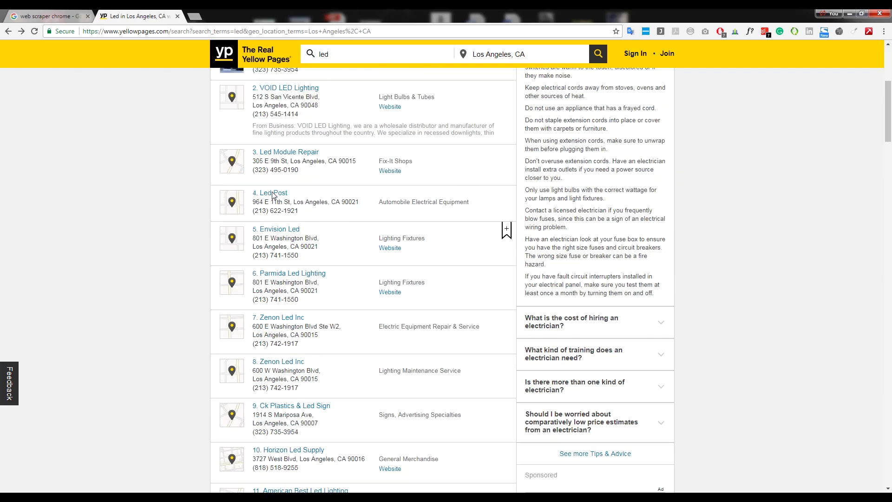
right_click(133, 327)
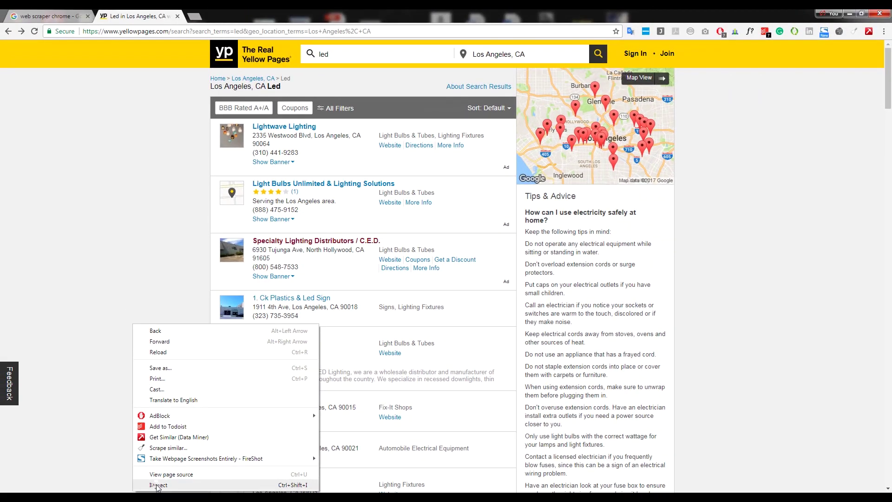
click(139, 478)
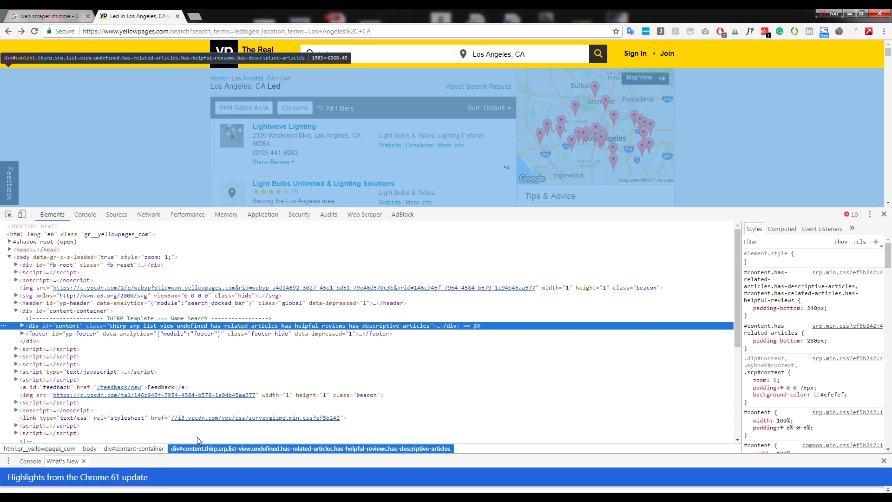
Shrink the developer tools pane, open the Web Scraper and look through the start URLs of the saved sitemaps
drag(535, 207, 534, 345)
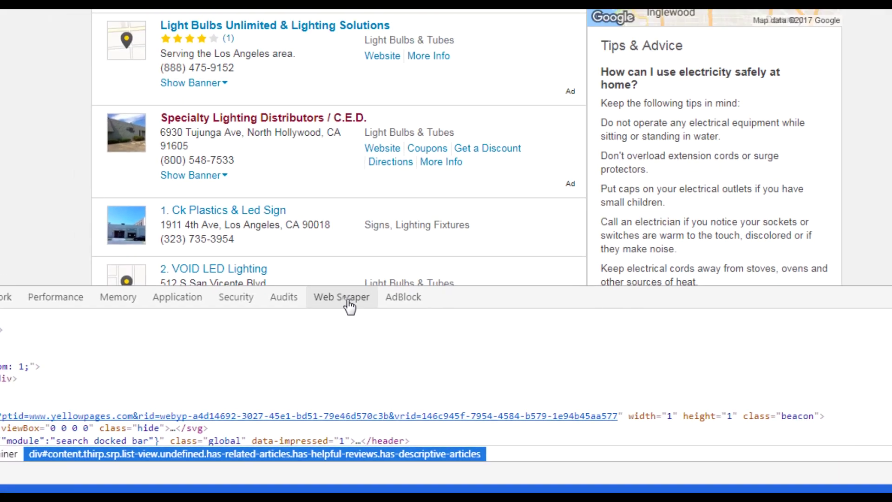
click(338, 274)
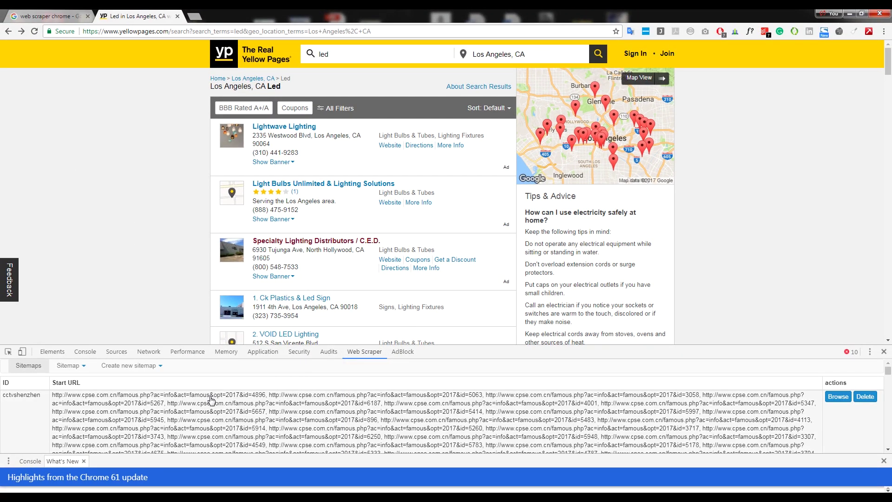
scroll(78, 420, down, 5)
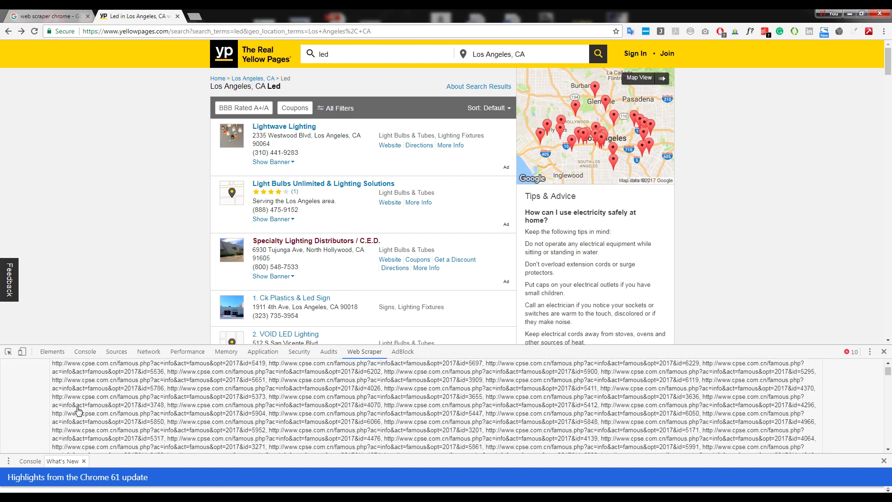
scroll(78, 419, down, 10)
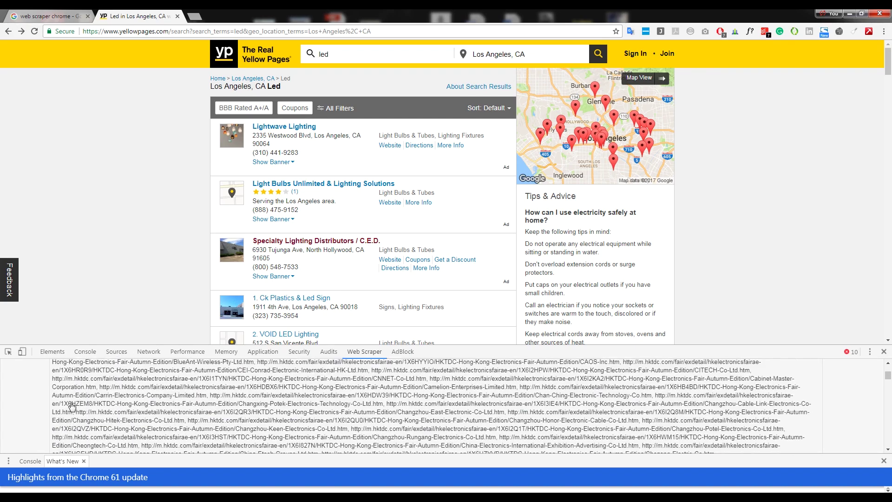
scroll(70, 405, up, 15)
scroll(60, 405, down, 5)
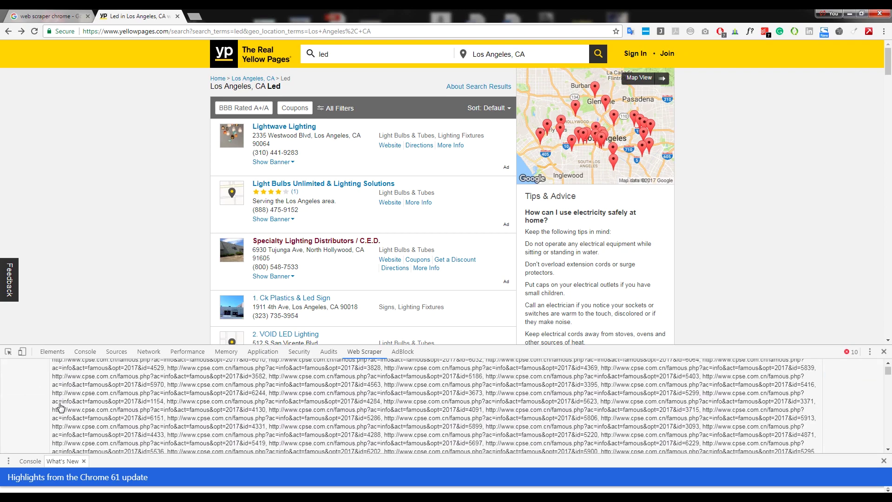
scroll(57, 405, down, 3)
scroll(53, 412, down, 1)
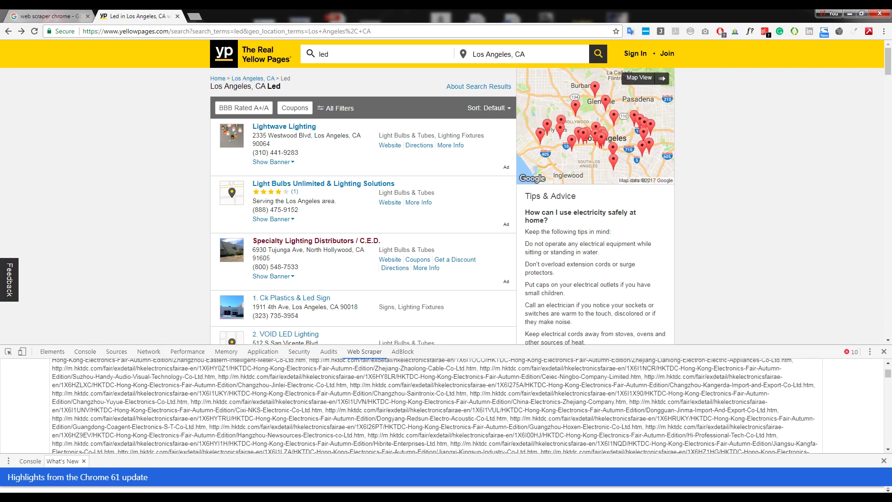
Switch to the Hongkong lighting fair workbook in Excel, examine its scraped company rows, and return to the browser
mouse_move(340, 490)
click(362, 461)
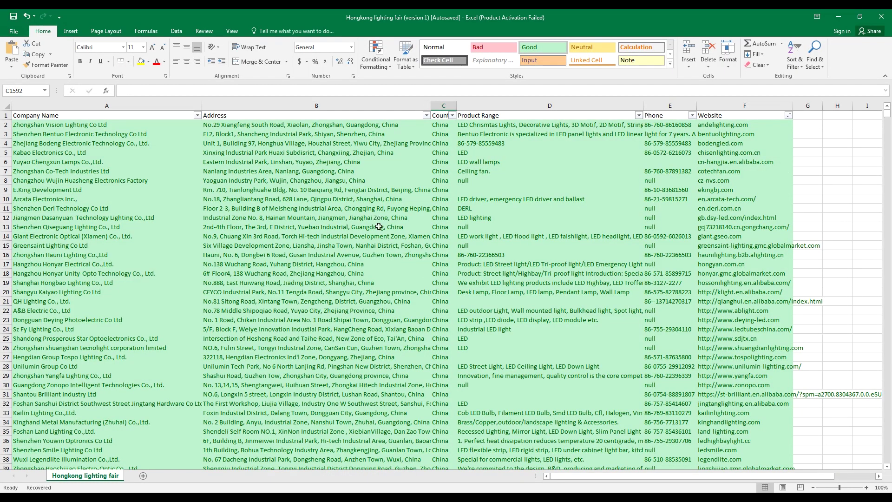
scroll(378, 219, down, 1)
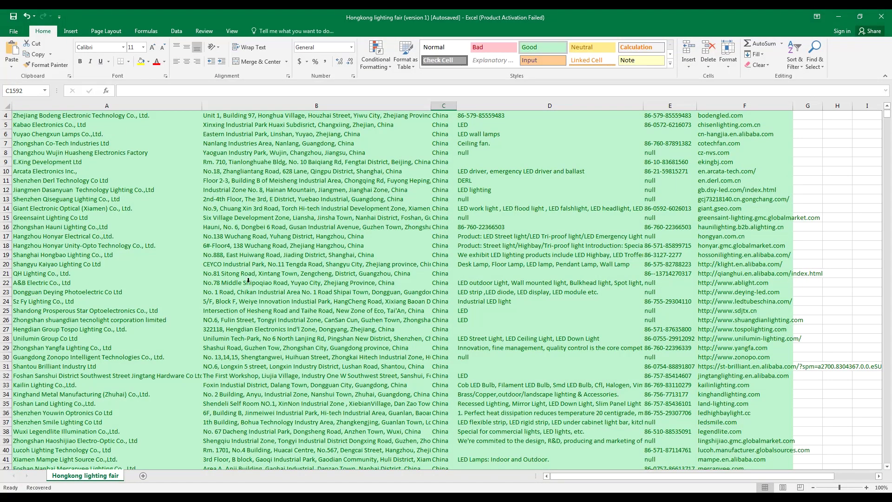
scroll(245, 271, up, 1)
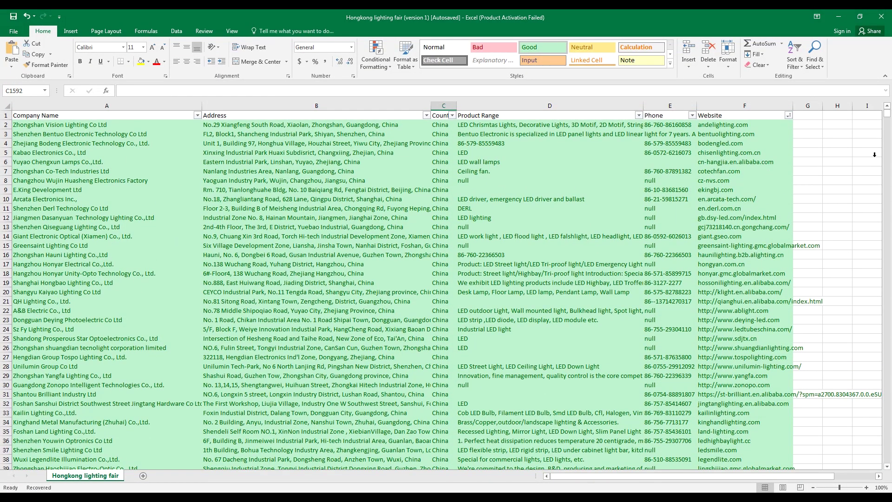
drag(887, 116, 887, 342)
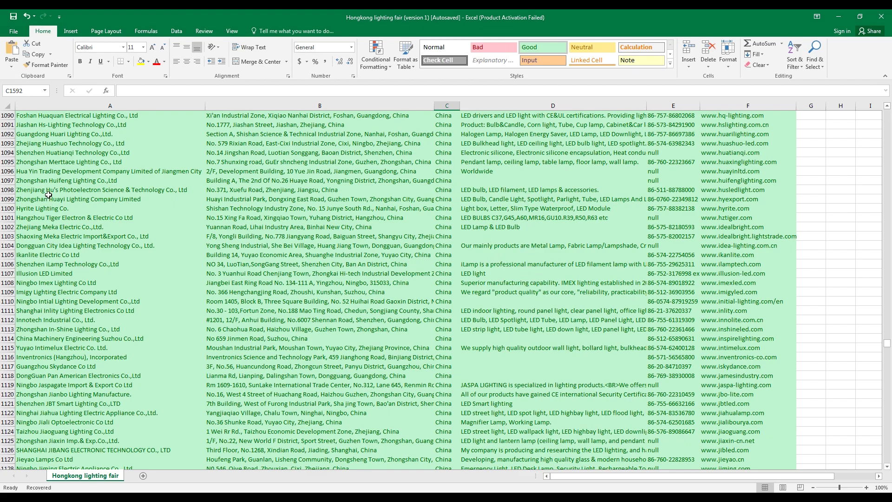
click(838, 17)
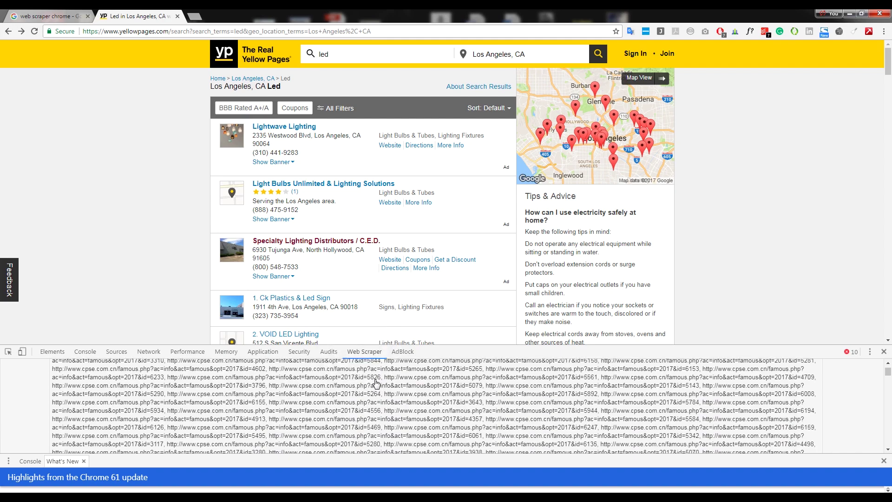
Start a new sitemap in the Web Scraper and name it ledyellowpages
scroll(371, 382, up, 2)
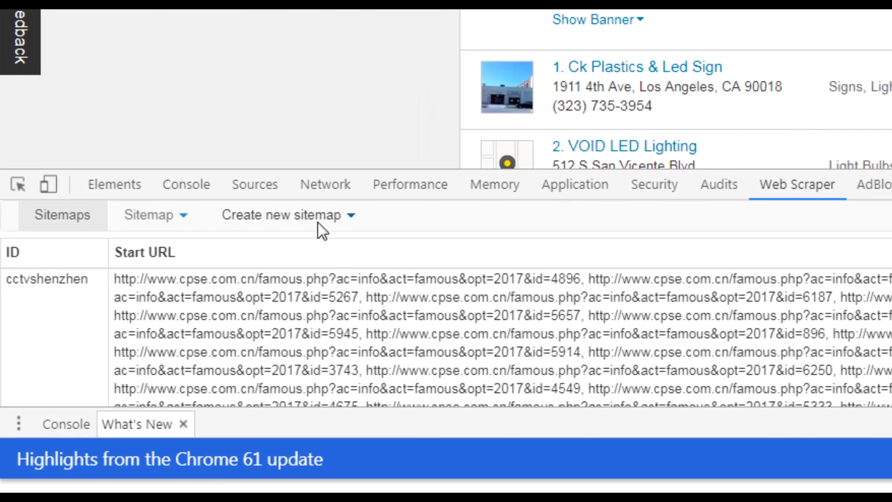
click(314, 216)
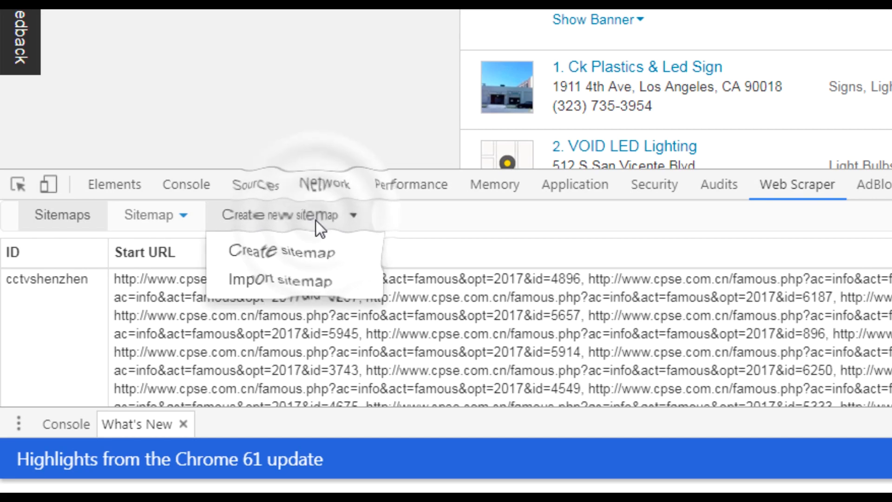
click(295, 258)
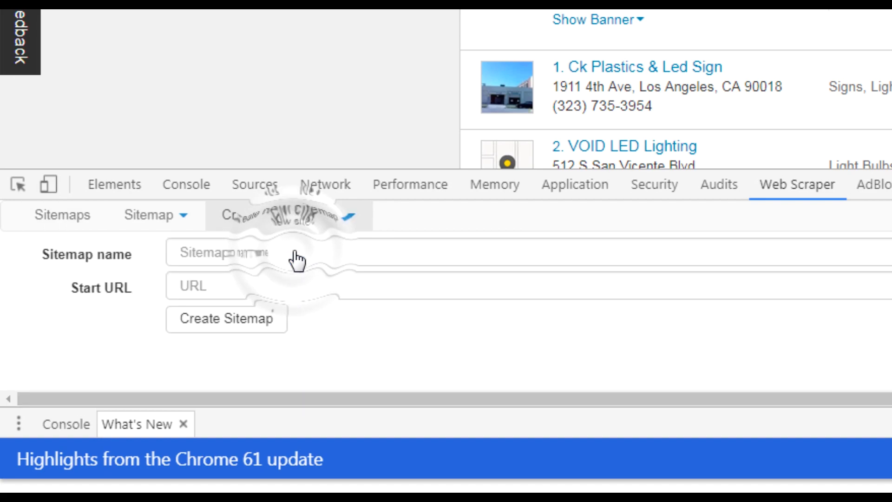
click(295, 255)
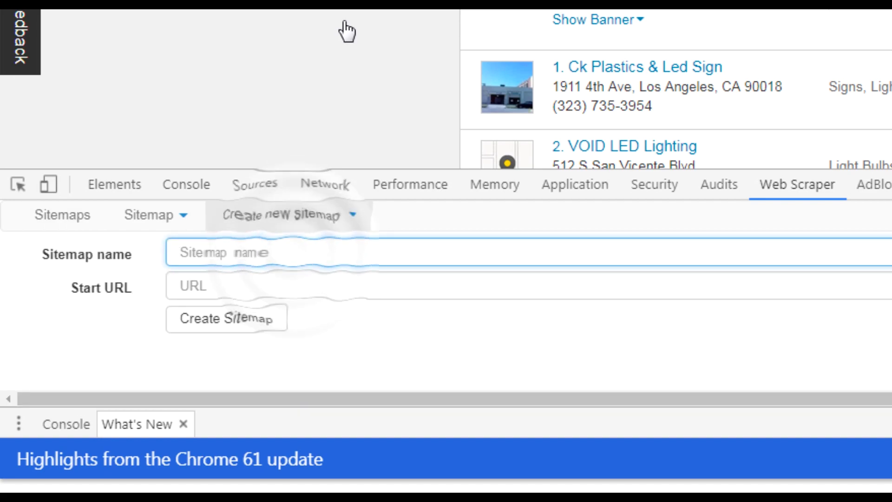
text(led)
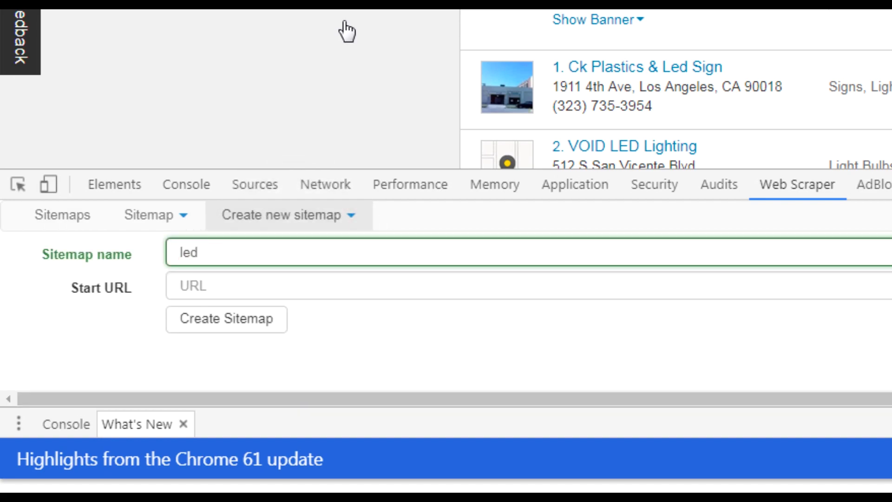
text(yellowpages)
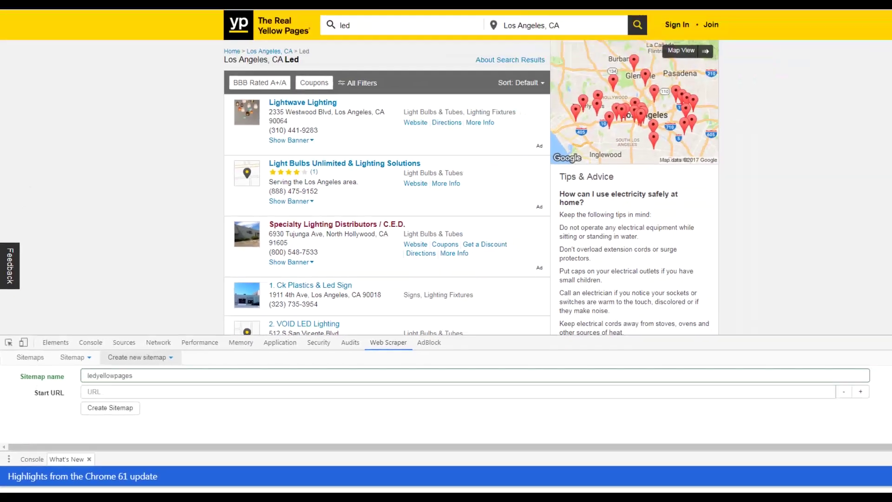
Use the address of the current led search results page as the start URL and create the sitemap
click(166, 31)
key(ctrl+c)
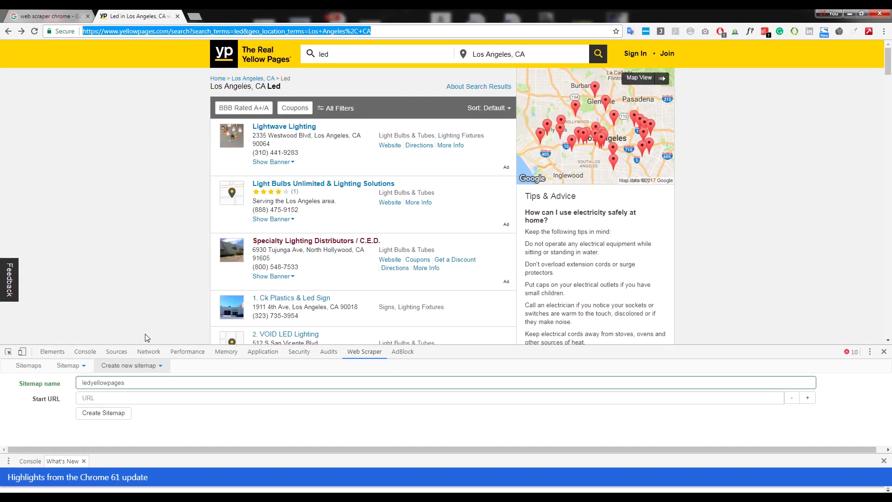
click(134, 398)
key(ctrl+v)
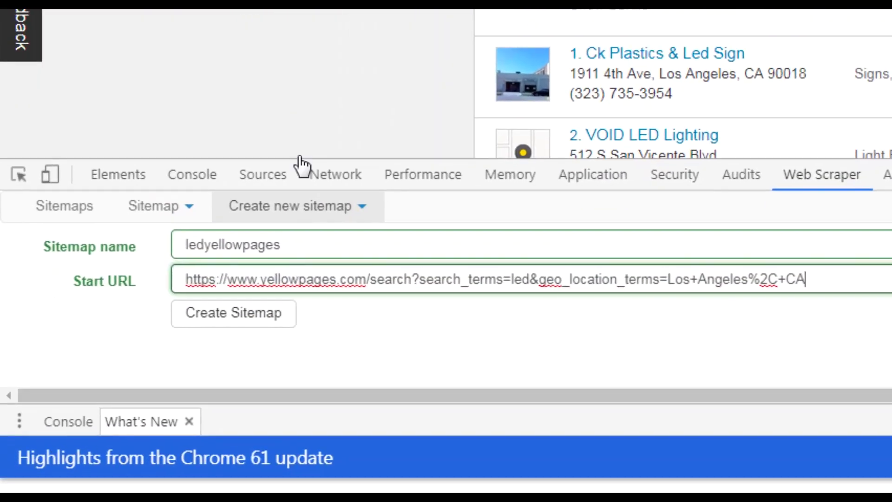
click(258, 314)
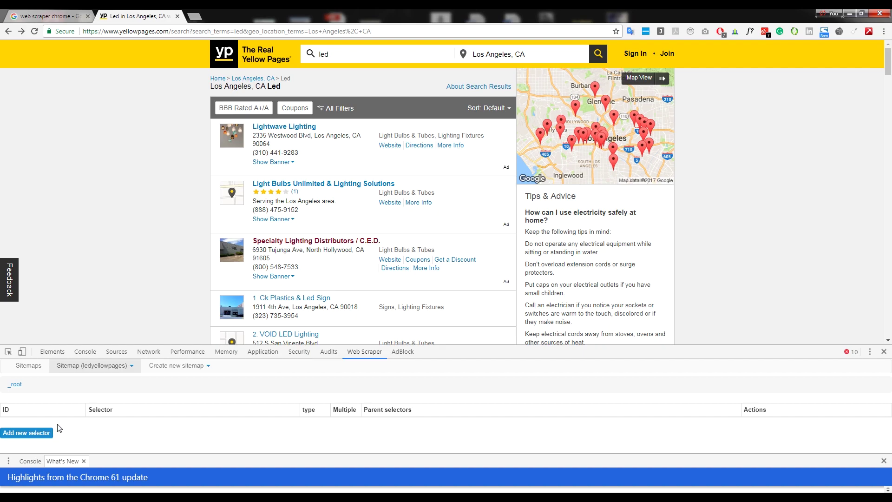
Add a new selector under _root with the ID Links and the type Link
key(Escape)
scroll(416, 245, down, 6)
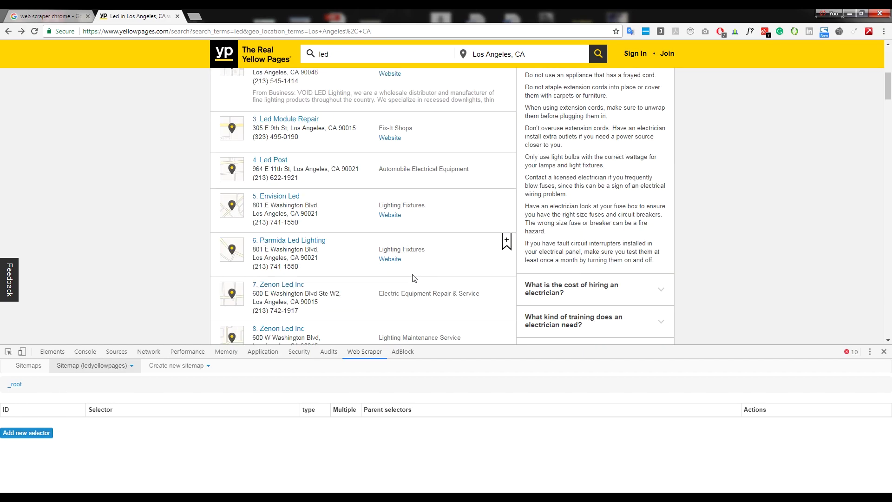
scroll(414, 278, down, 20)
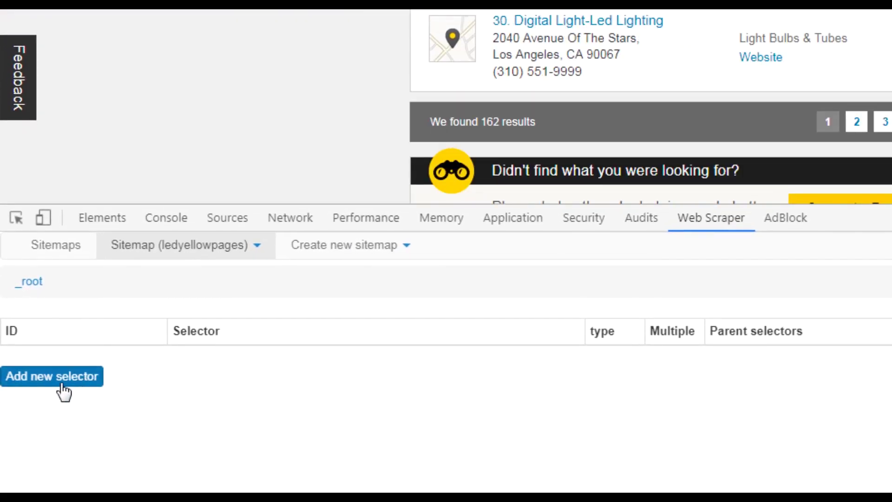
click(56, 382)
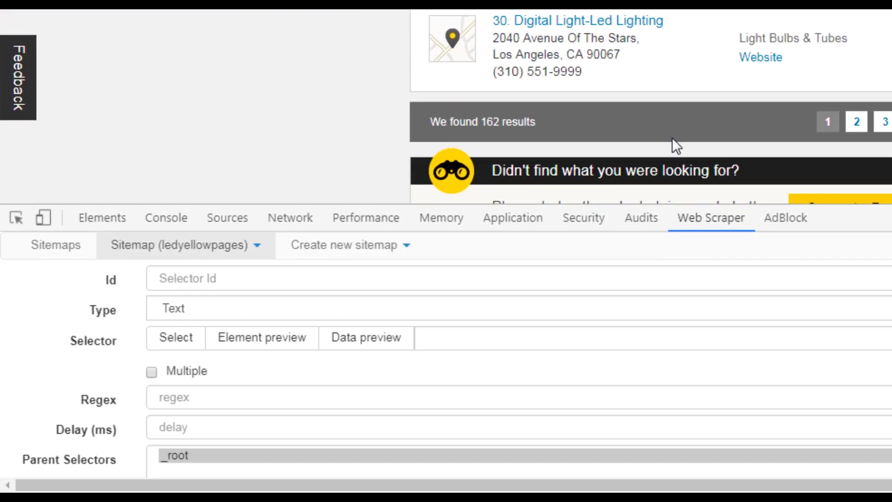
click(202, 283)
text(Link)
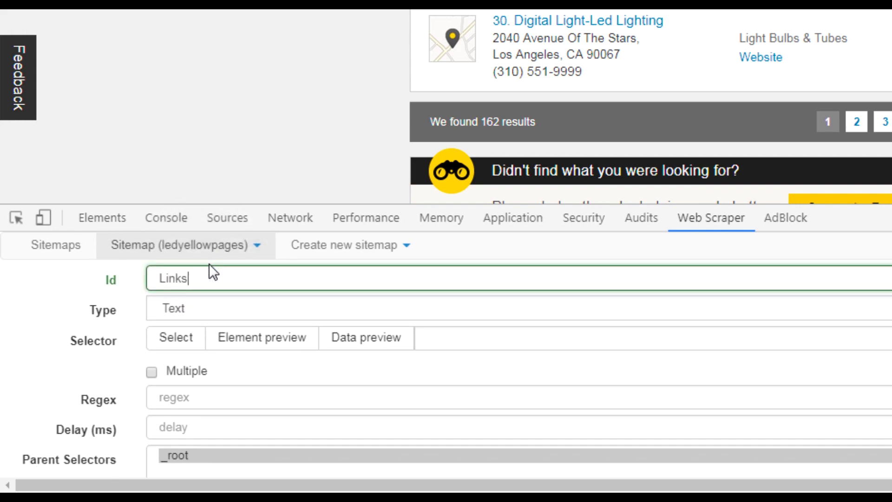
text(s)
click(187, 310)
click(188, 344)
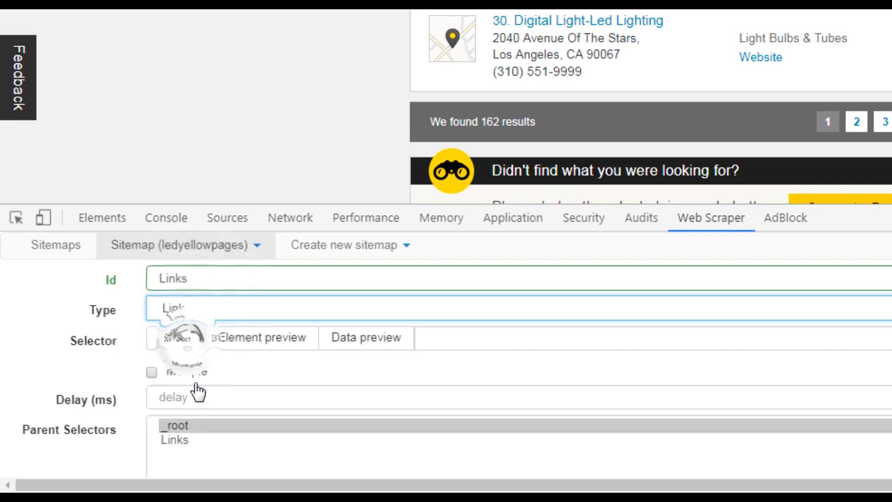
Pick business name links from Crest Lighting company through Ck Plastics & Led Sign as the selector's elements, with key events enabled
click(187, 345)
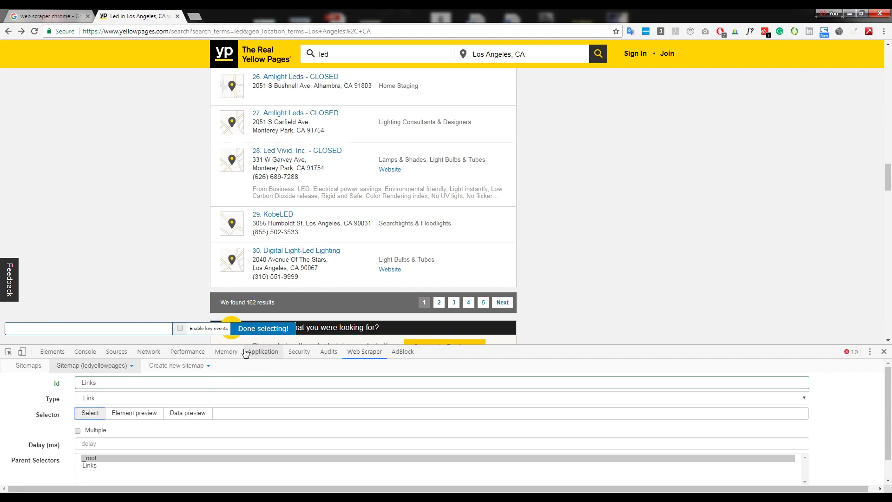
scroll(332, 197, up, 20)
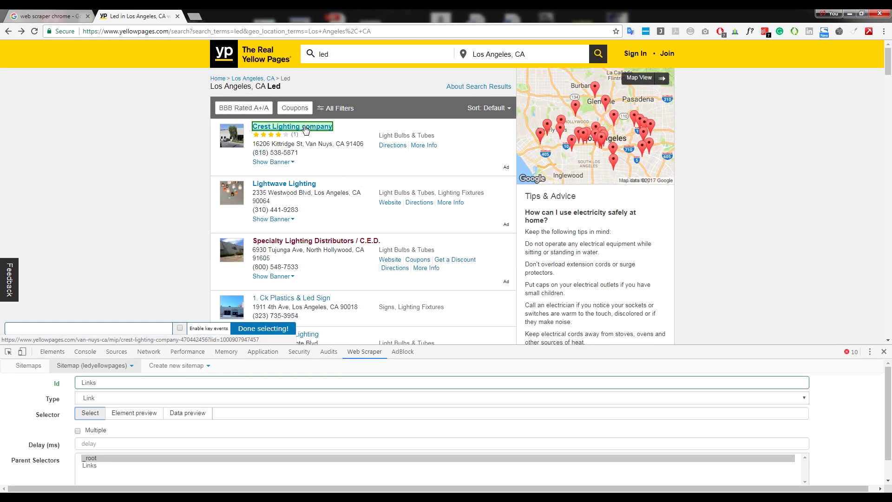
click(303, 125)
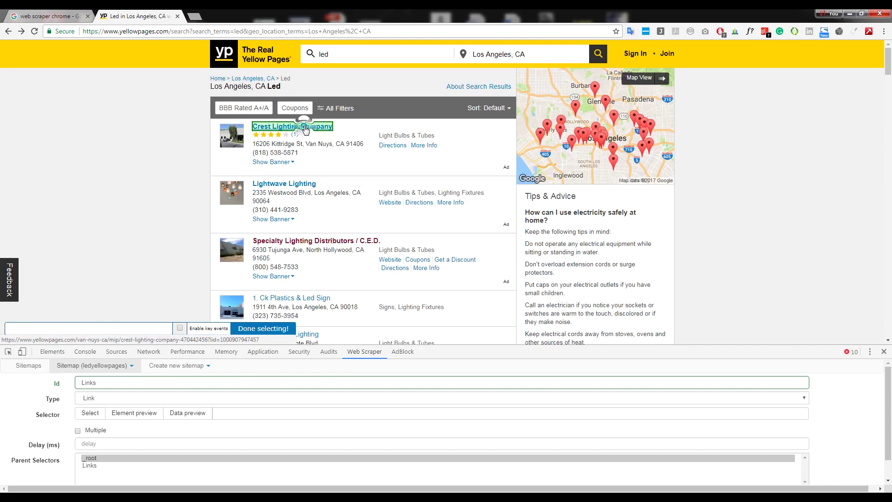
click(180, 328)
click(300, 184)
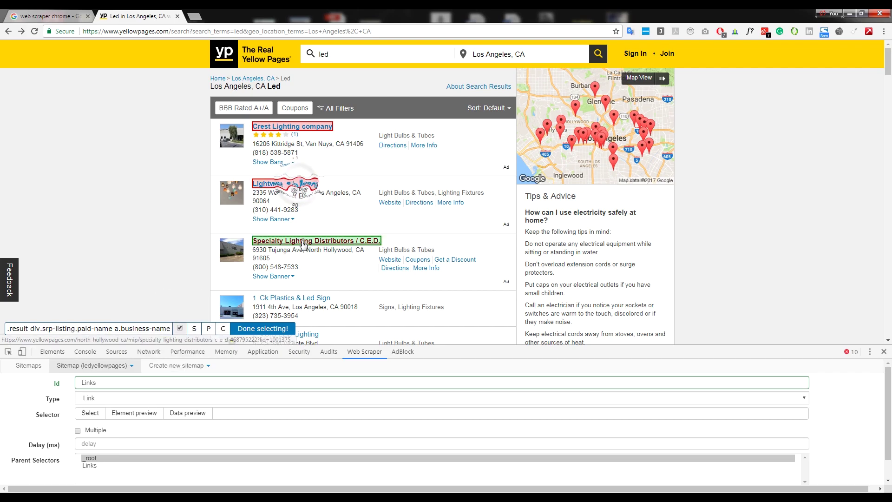
click(302, 244)
scroll(304, 269, down, 1)
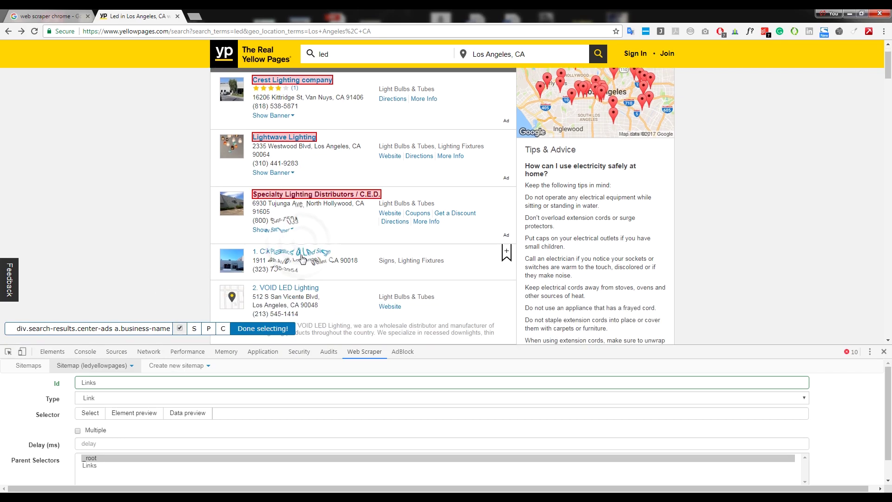
click(292, 250)
Look through the results list to check which business names the link selection covers
scroll(327, 221, down, 4)
scroll(328, 221, down, 15)
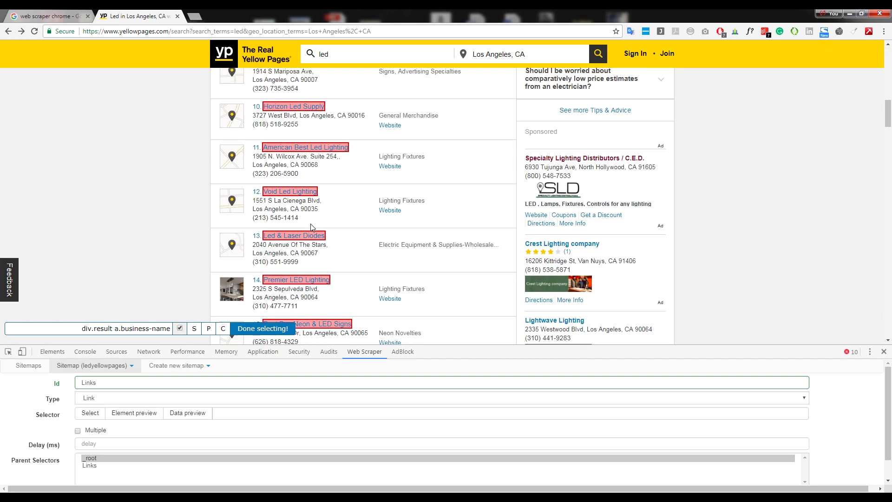
scroll(310, 234, up, 5)
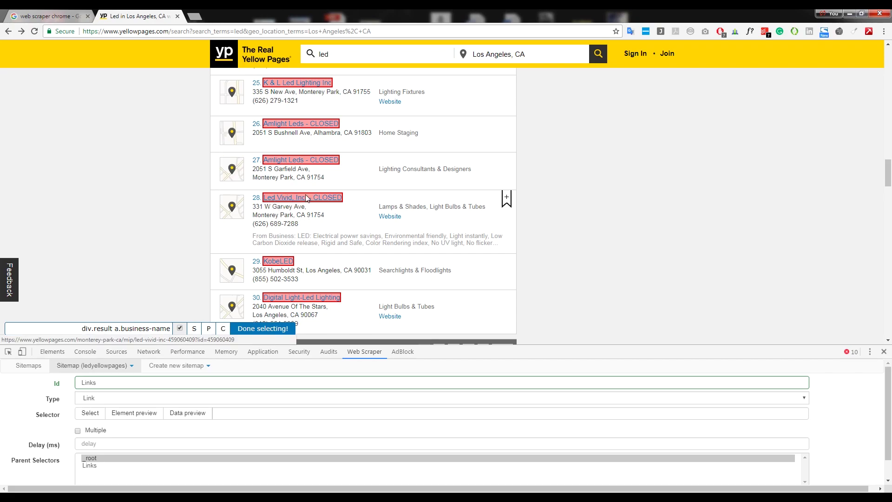
scroll(309, 199, up, 6)
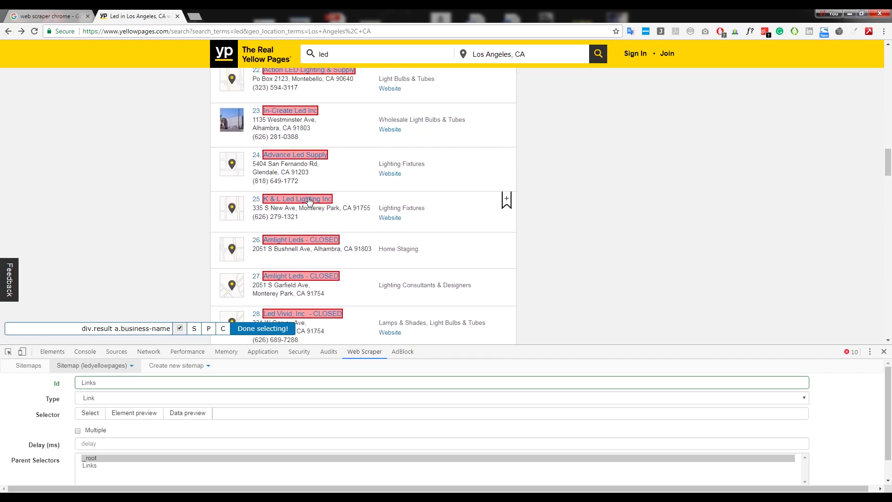
scroll(309, 173, up, 3)
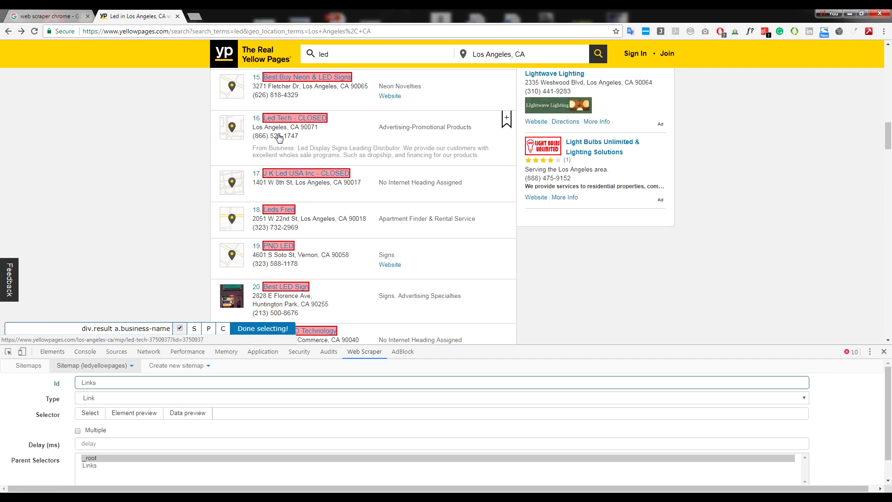
scroll(294, 166, up, 7)
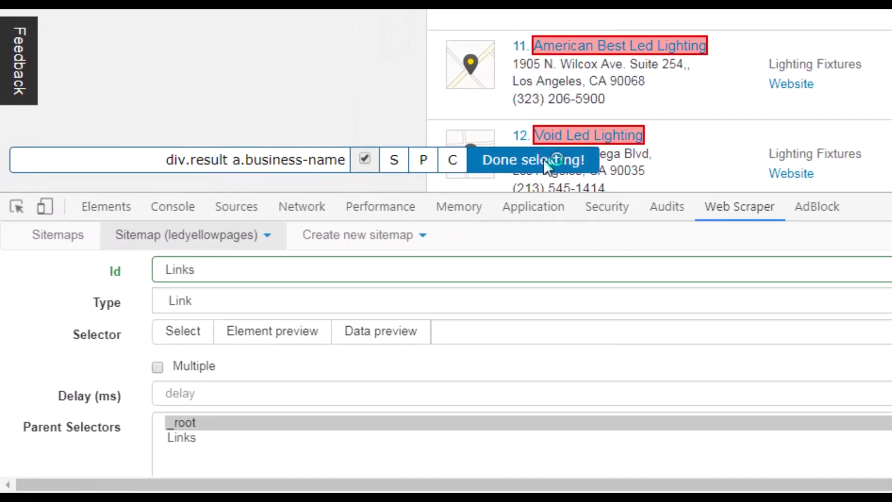
Accept the picked business name links as the Links selector's elements, enable multiple matches, and save the selector
click(544, 160)
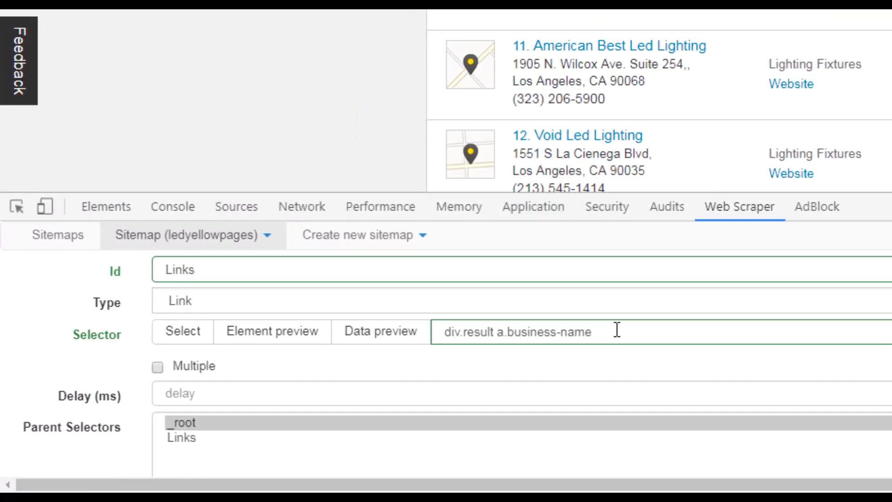
scroll(283, 270, down, 1)
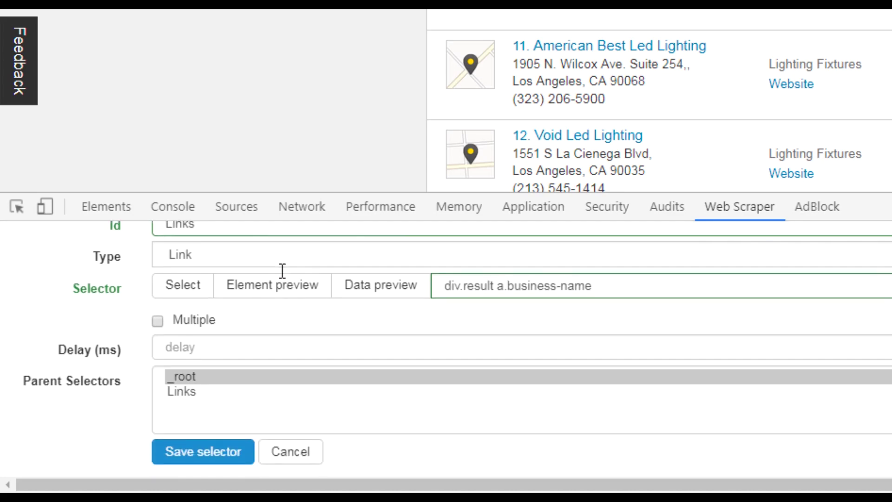
click(157, 321)
click(204, 453)
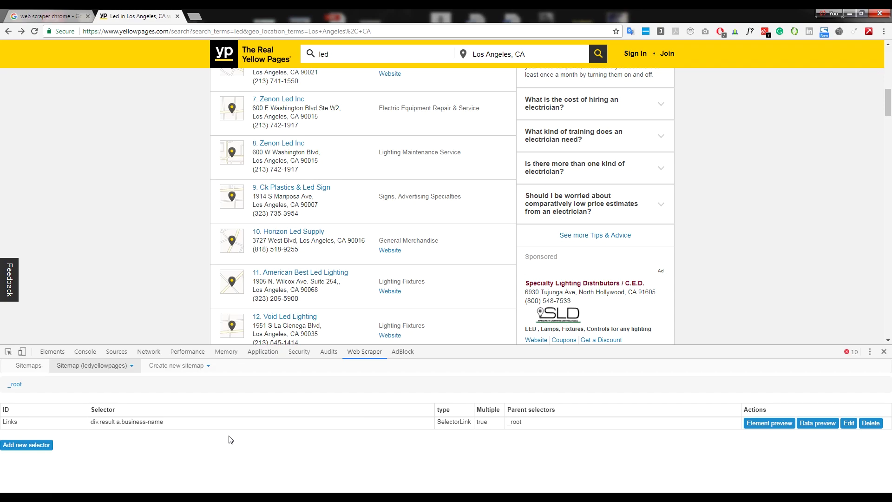
Open the Digital Light-Led Lighting listing, number 30 in the results, and look over its business details
scroll(256, 277, down, 10)
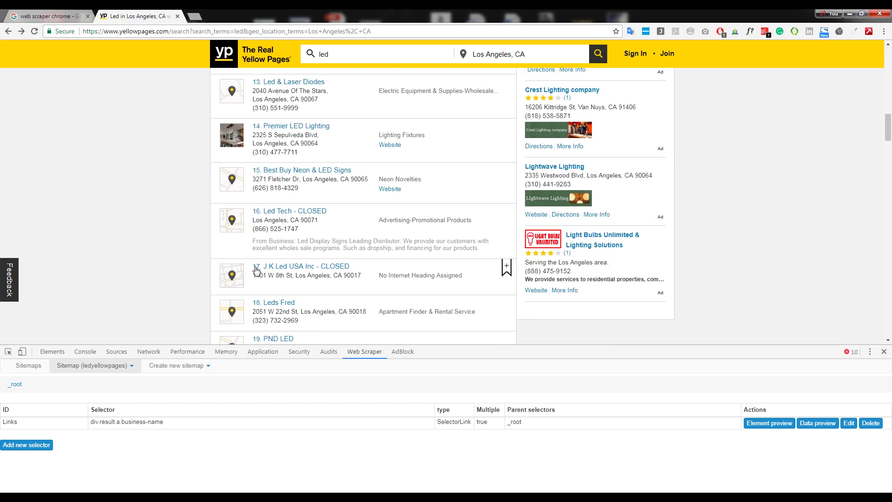
scroll(254, 277, down, 7)
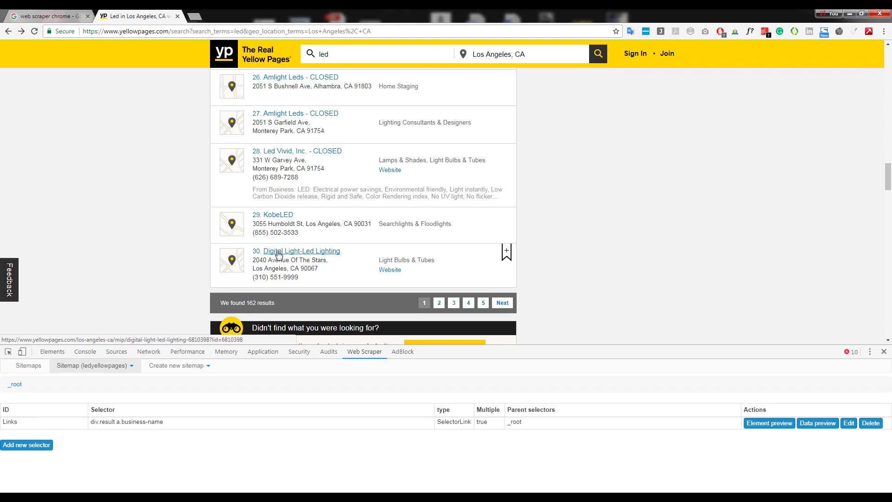
click(278, 253)
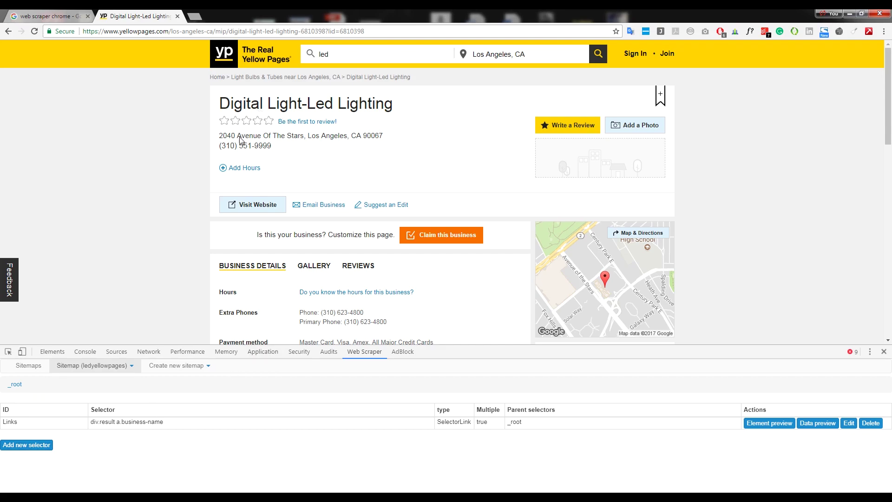
scroll(268, 166, down, 4)
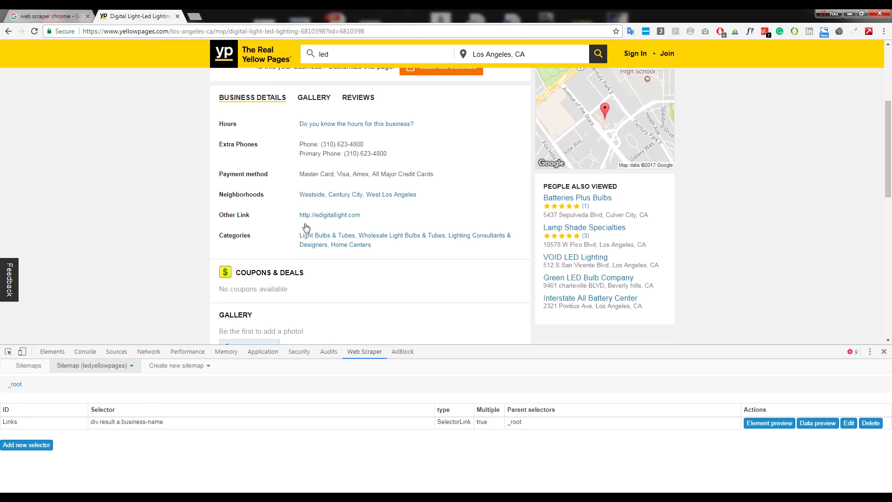
scroll(391, 160, up, 4)
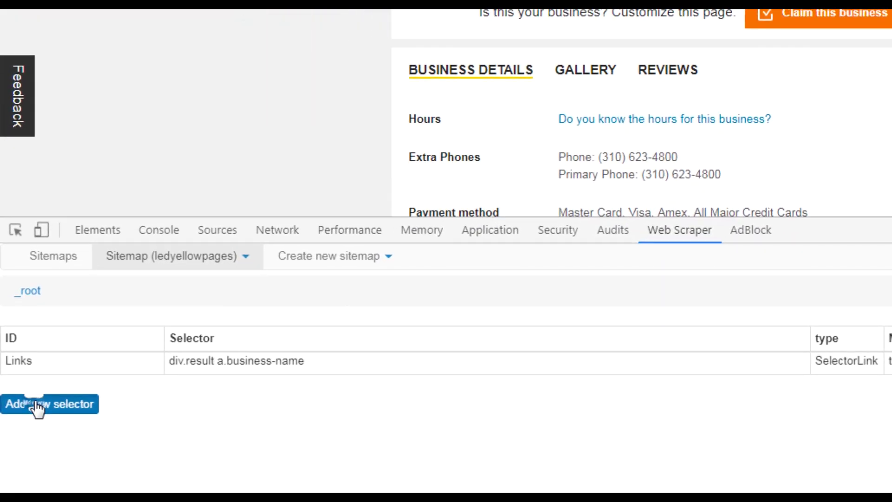
Add a new selector with the ID Content Element and the type Element
click(19, 445)
click(166, 287)
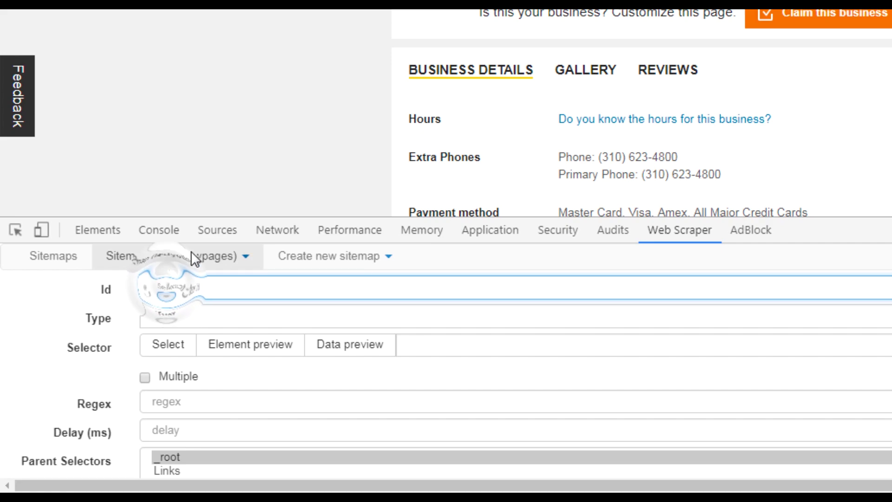
text(Content)
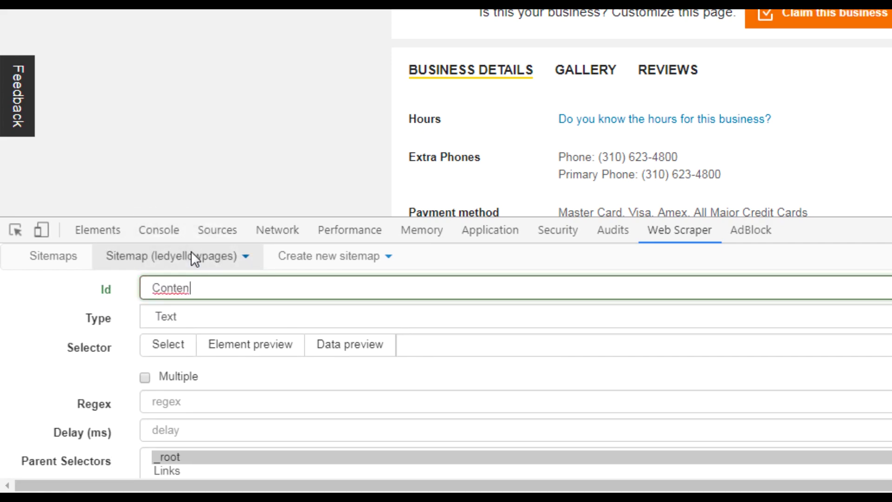
text(lement)
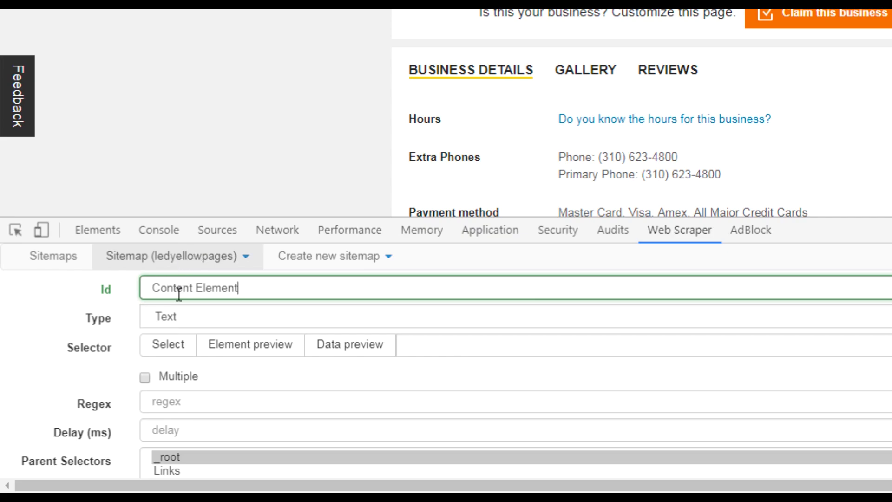
click(176, 318)
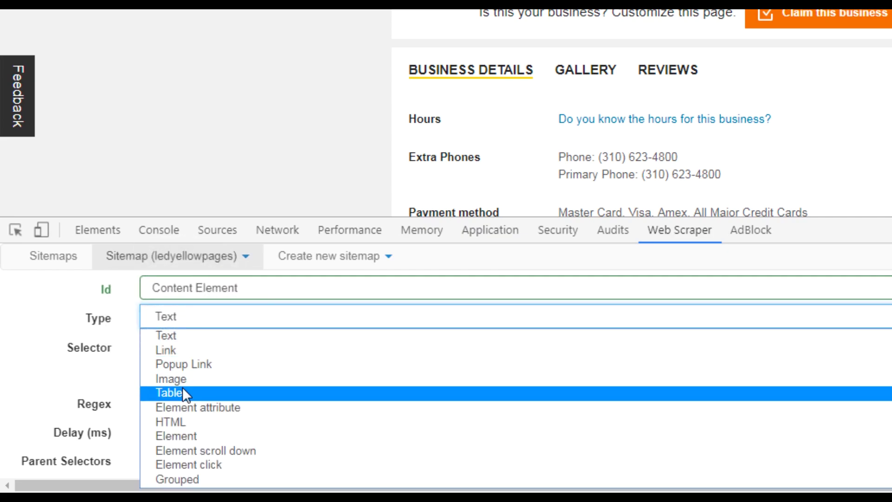
click(182, 433)
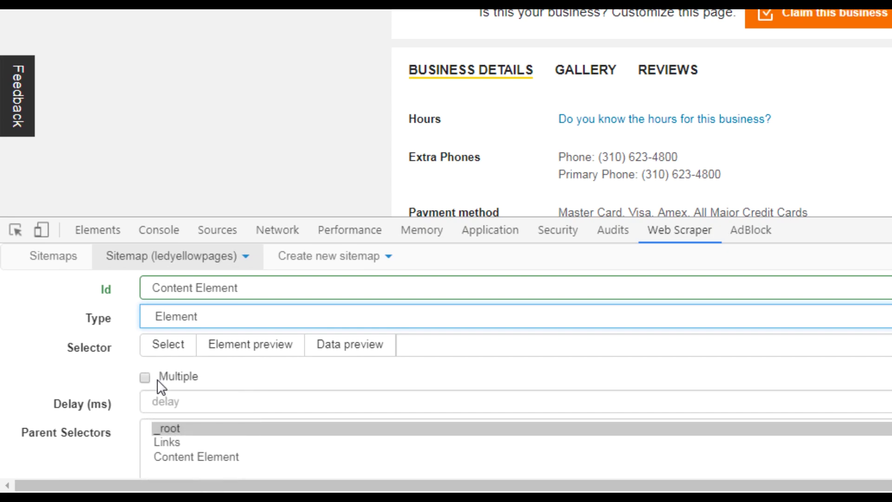
Pick the container around the listing page's entire content, div#content-container, as the selector's element
click(157, 353)
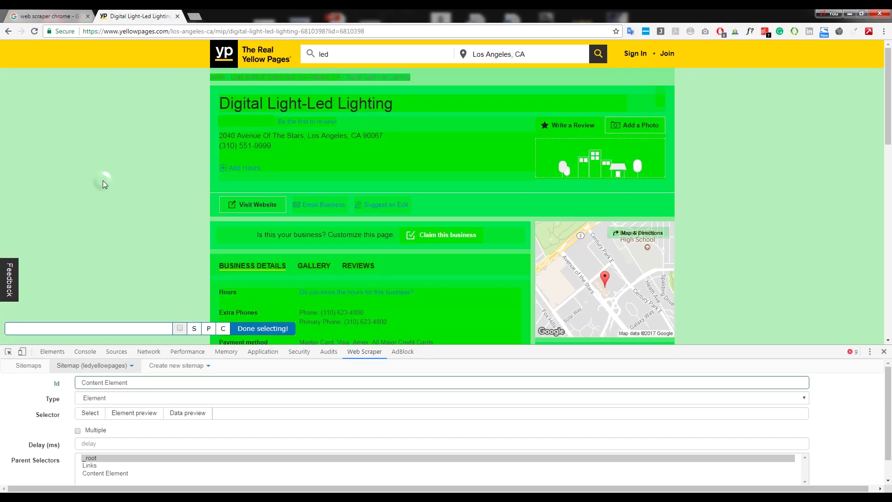
click(102, 180)
scroll(342, 122, down, 10)
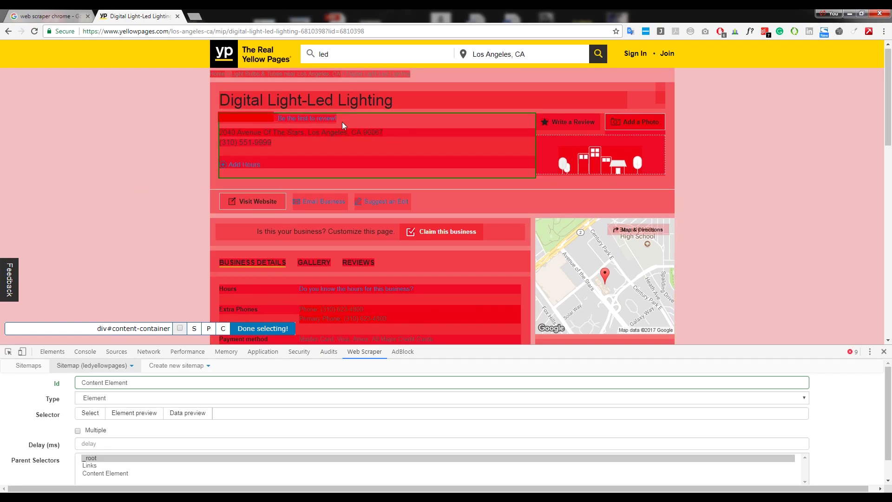
scroll(327, 218, up, 10)
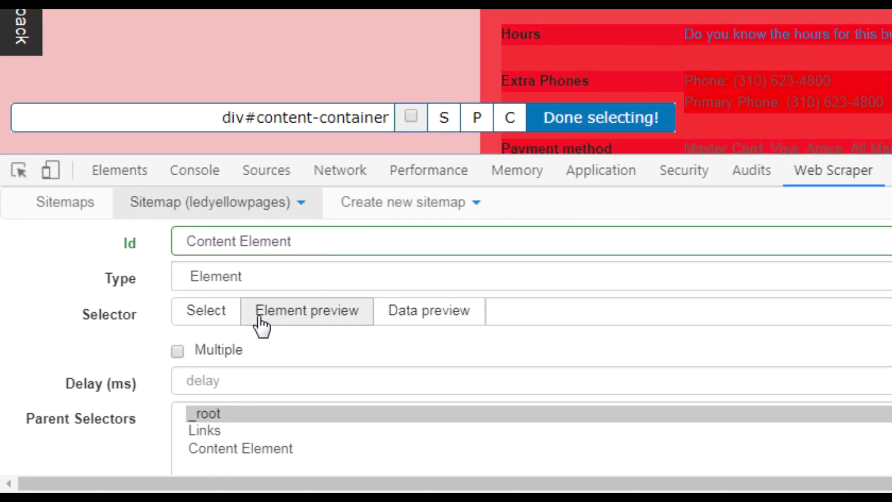
Set Links as the parent of the Content Element selector, accept the picked container, and save the selector
scroll(264, 352, down, 1)
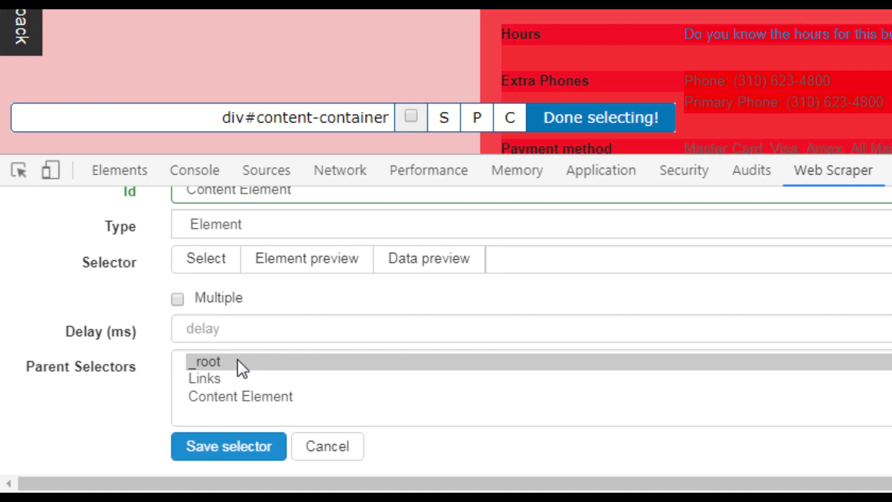
click(218, 377)
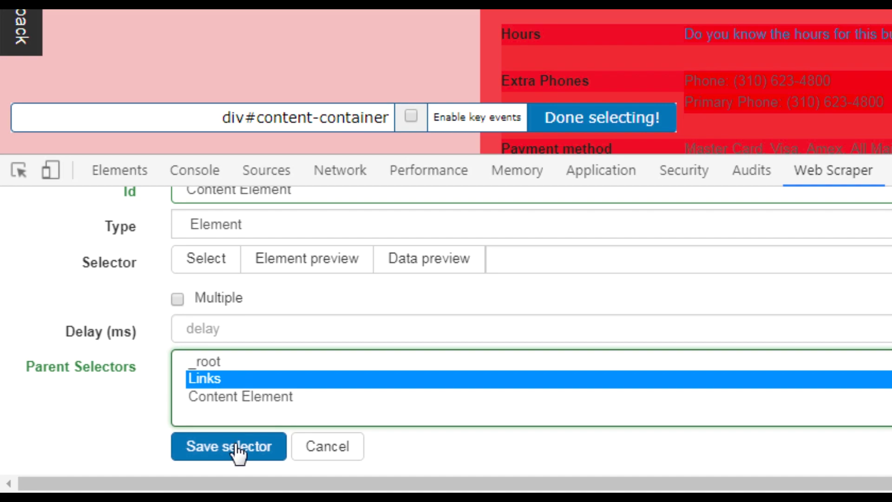
click(607, 122)
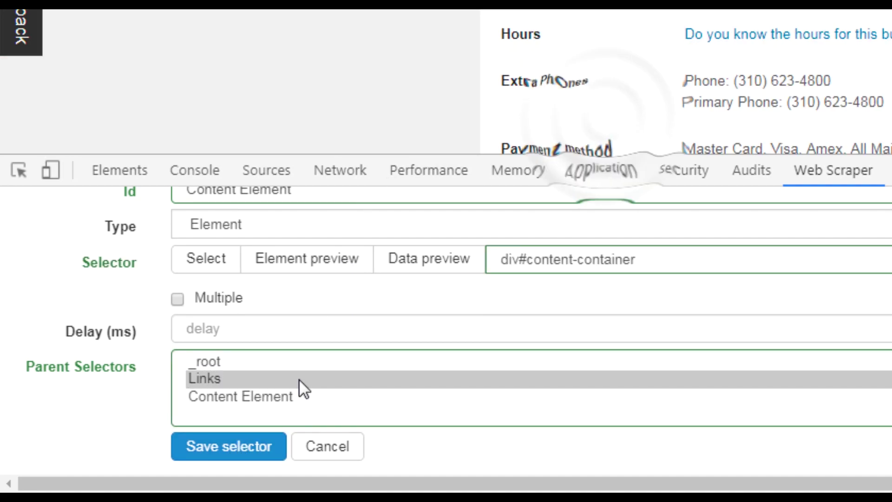
click(223, 447)
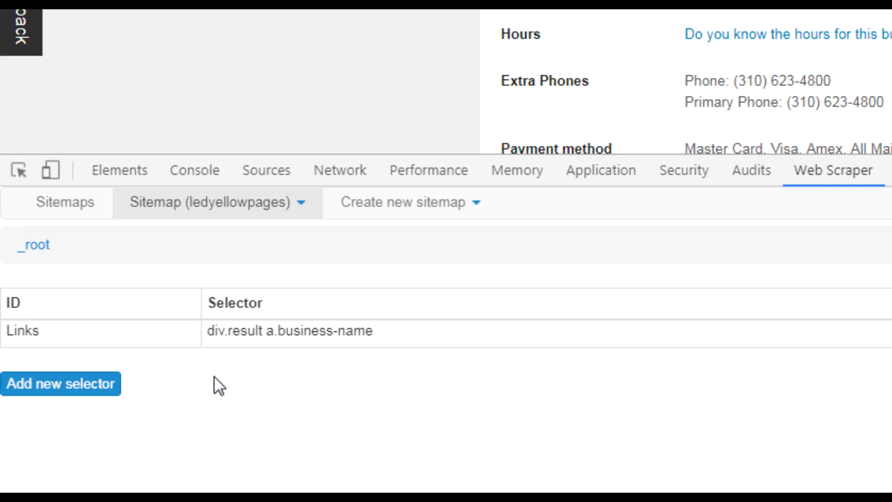
Open the Links selector's child level and go into Content Element
click(413, 342)
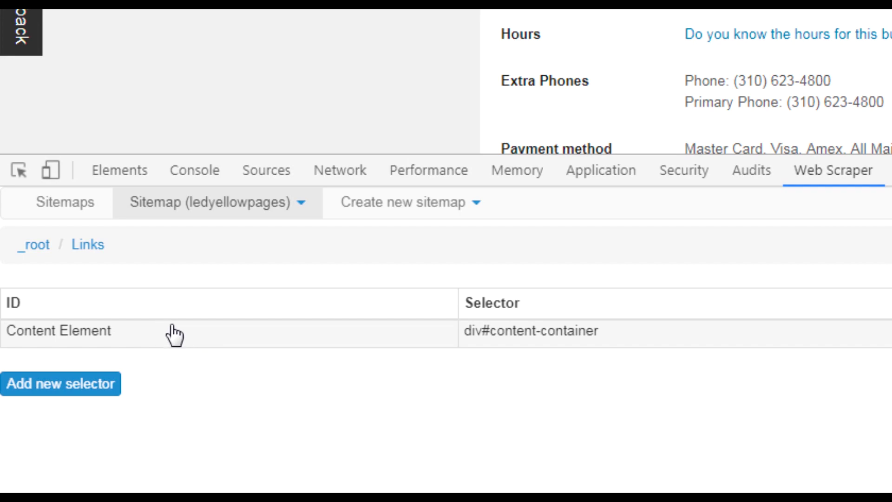
click(147, 341)
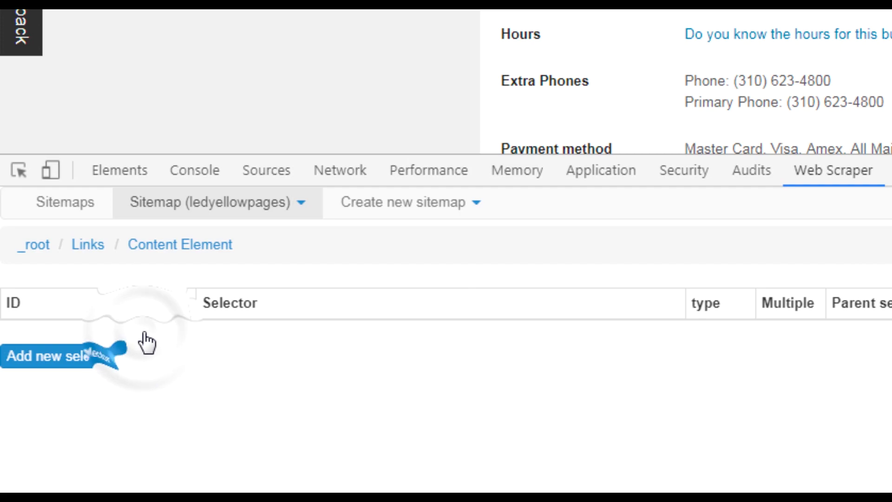
click(158, 245)
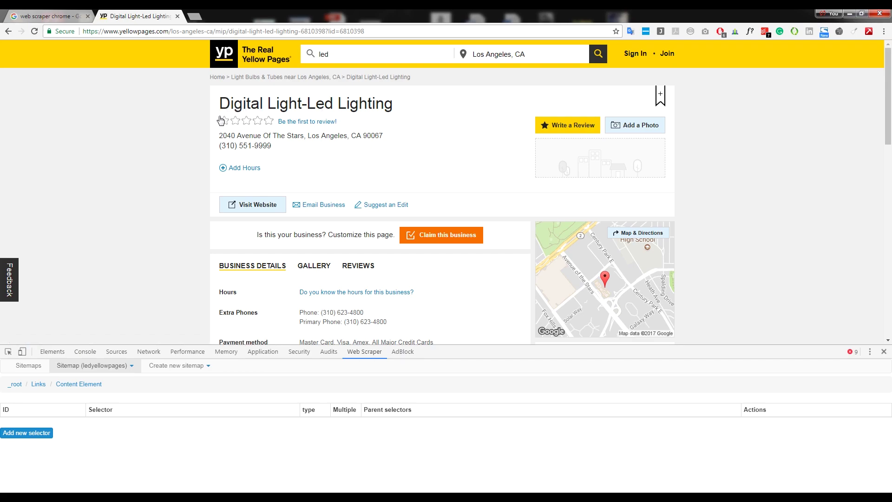
Examine the listing page for fields to extract, such as the company name, address, e-mail link and business details
drag(222, 105, 404, 107)
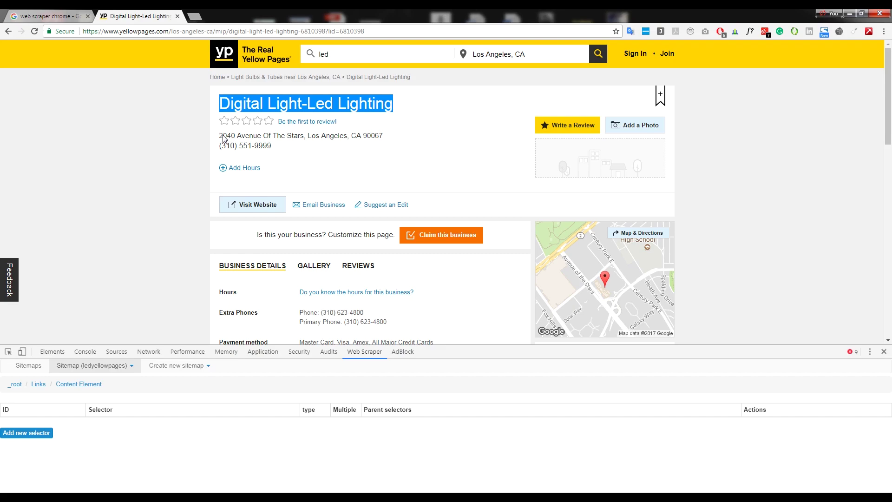
drag(267, 135, 278, 139)
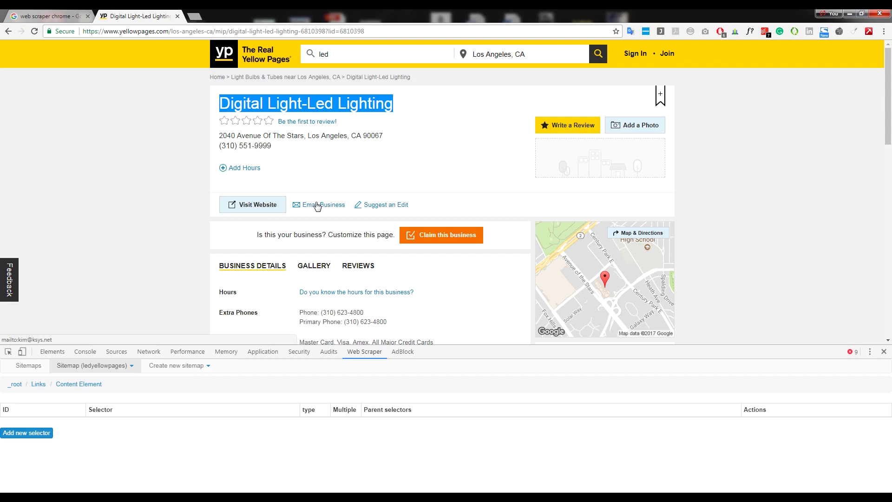
scroll(292, 196, down, 4)
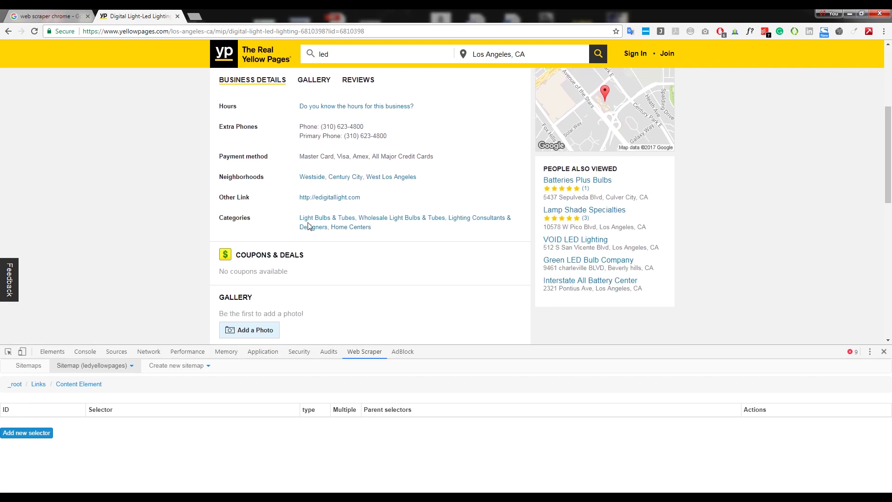
scroll(337, 165, down, 2)
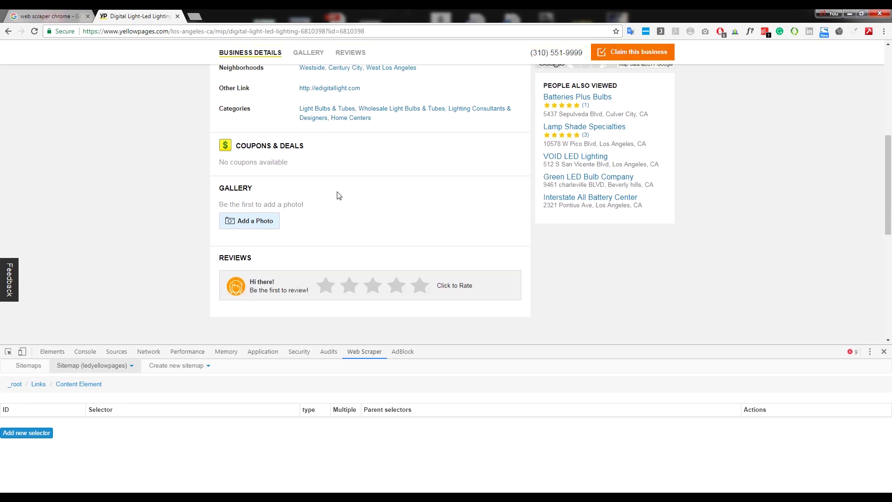
scroll(302, 188, up, 3)
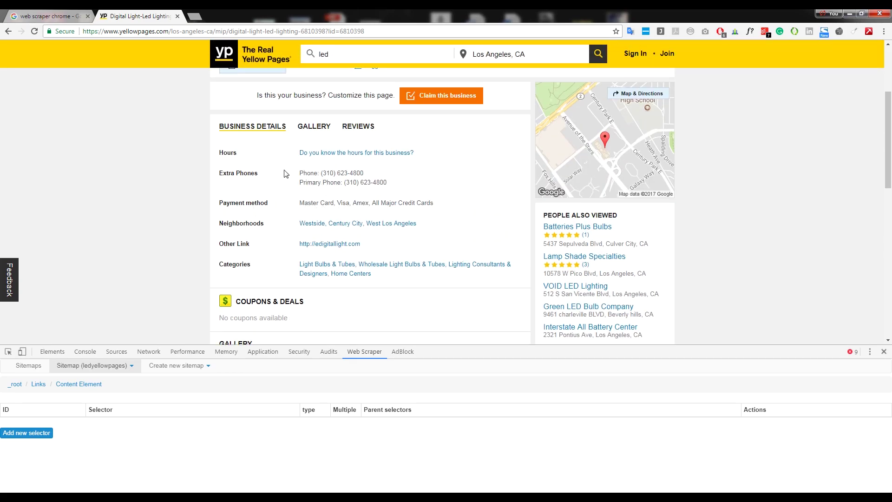
scroll(332, 179, up, 3)
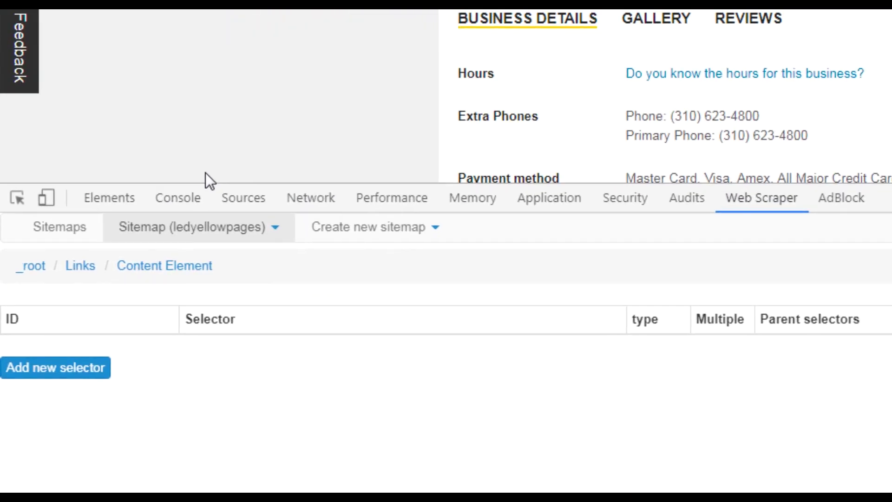
Add a Text selector with the ID Company name under Content Element, using the listing's h1 business name heading, and save it
click(67, 362)
click(224, 235)
text(Company name)
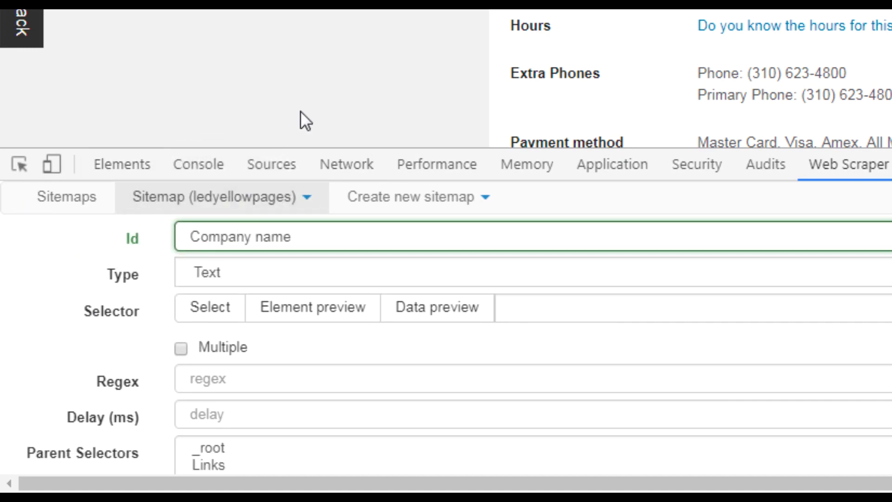
click(210, 309)
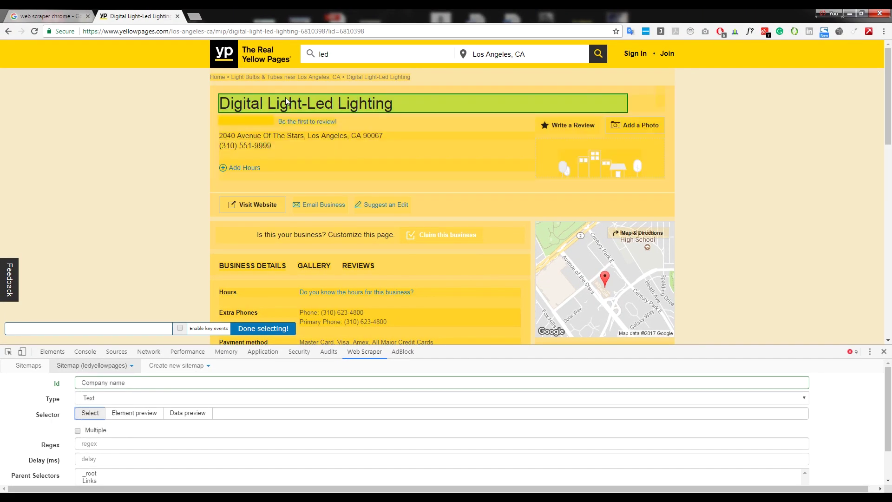
click(285, 96)
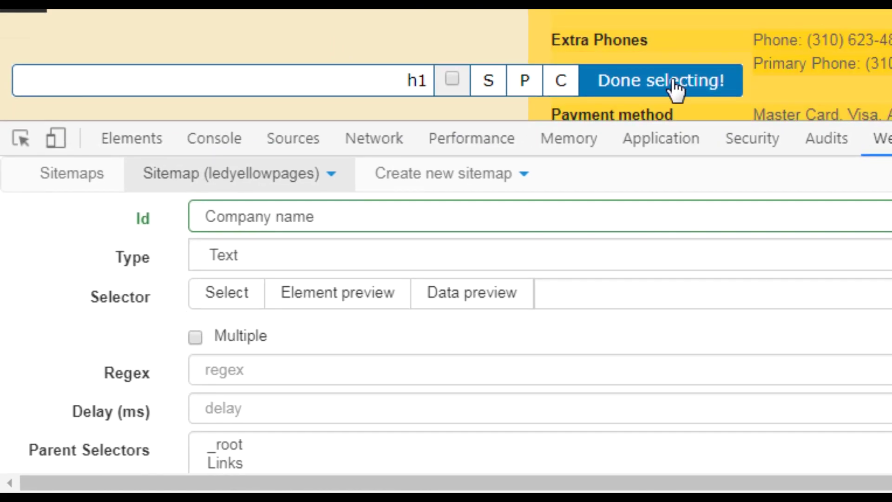
click(675, 89)
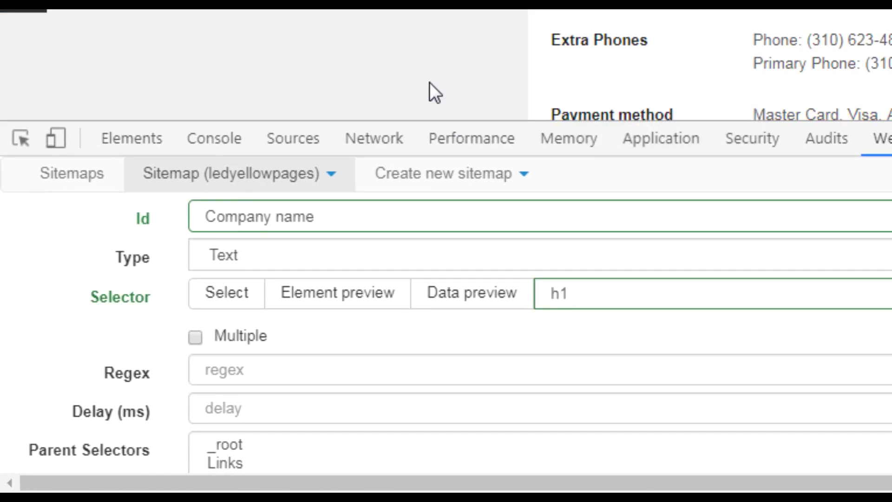
scroll(313, 361, down, 2)
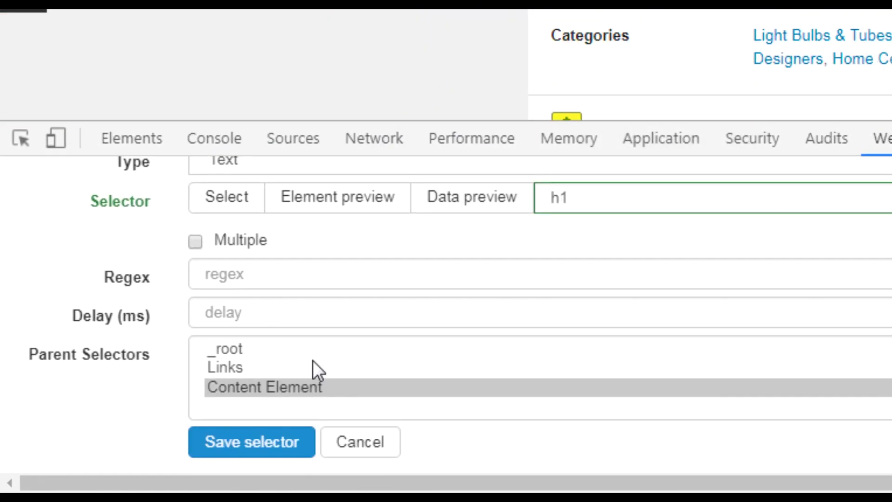
click(257, 443)
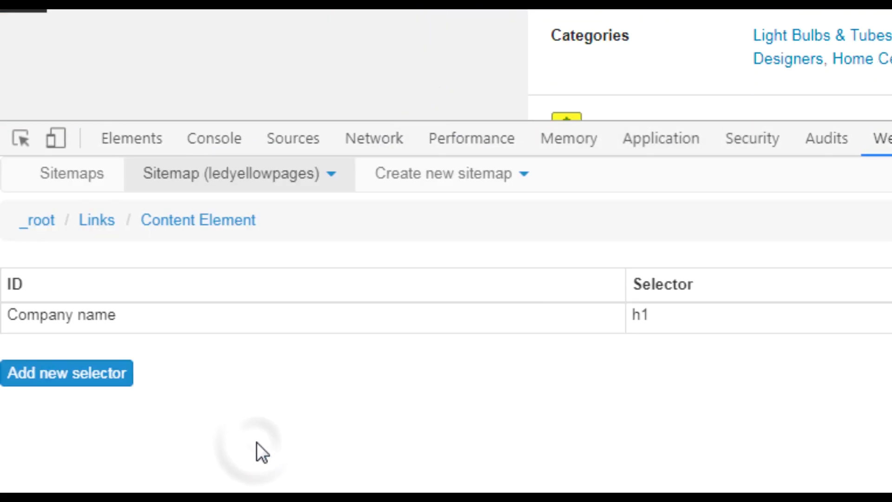
Add a Text selector with the ID Address under Content Element, using the street part of the listing's address line, and save it
click(100, 376)
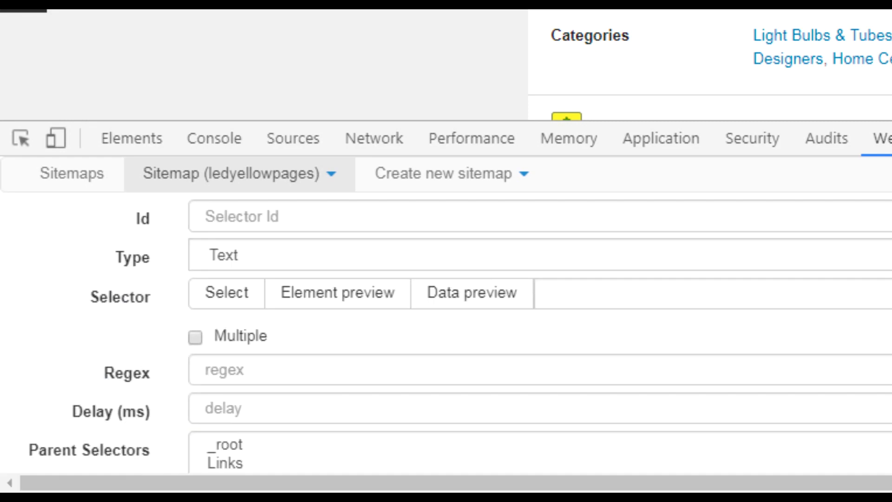
scroll(709, 65, up, 3)
click(282, 213)
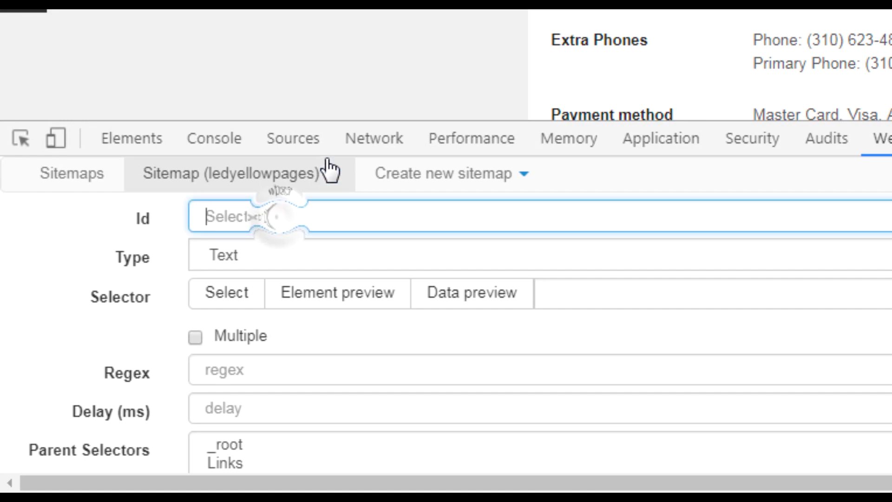
text(Addres)
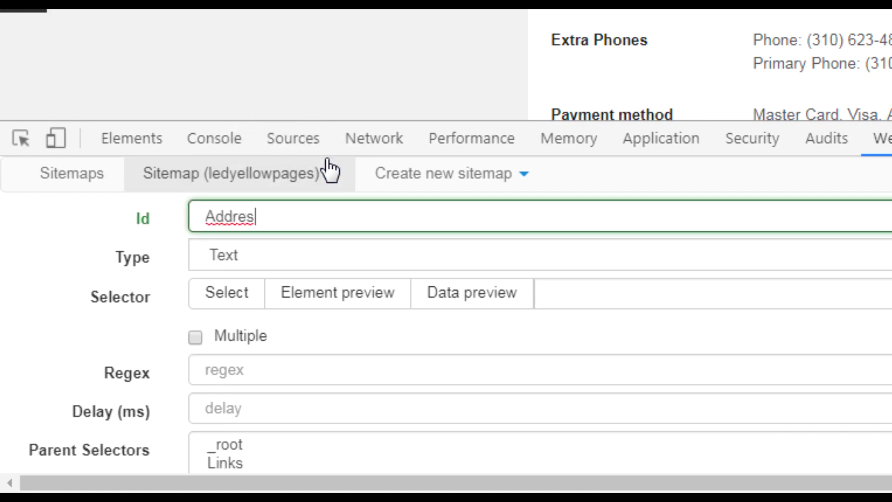
text(s)
click(230, 297)
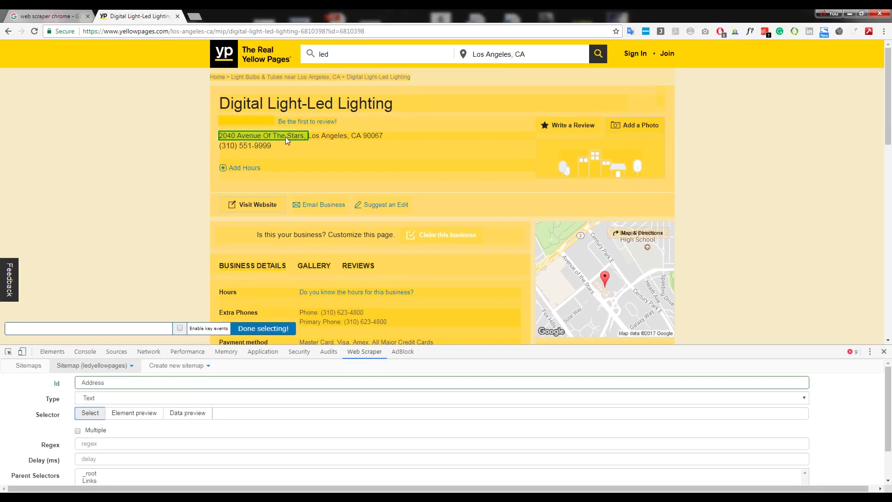
click(285, 136)
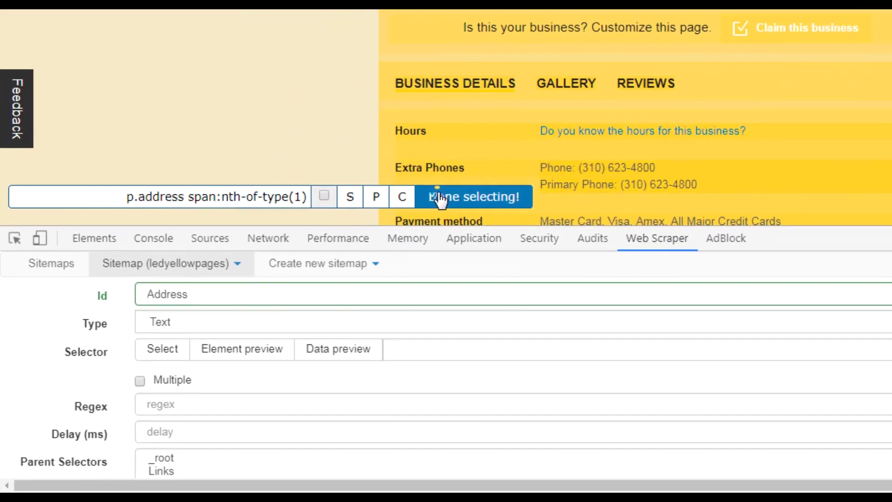
click(439, 197)
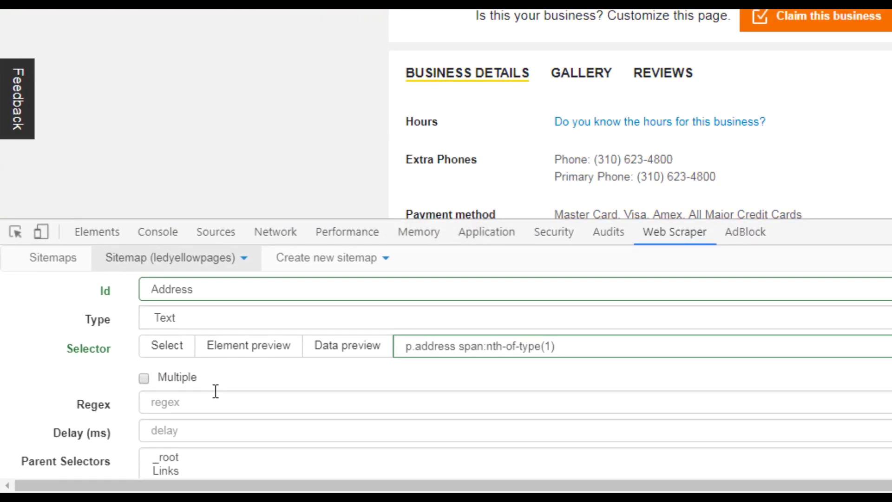
scroll(215, 391, down, 2)
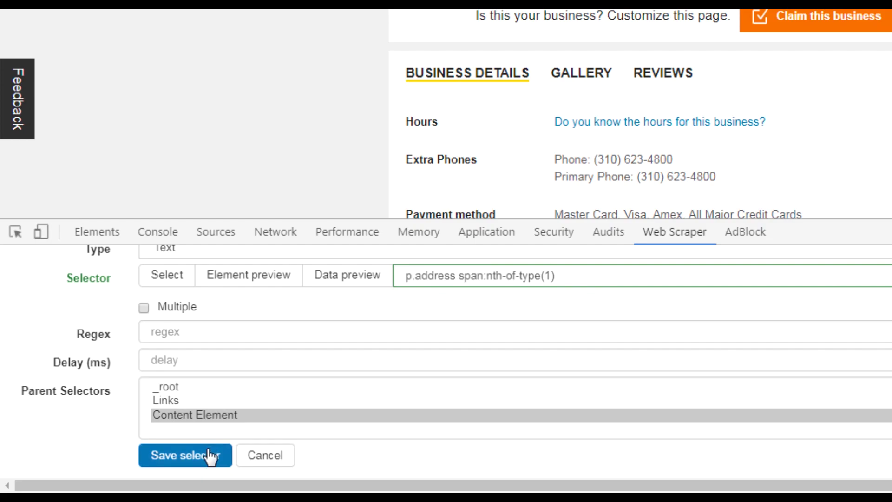
click(198, 460)
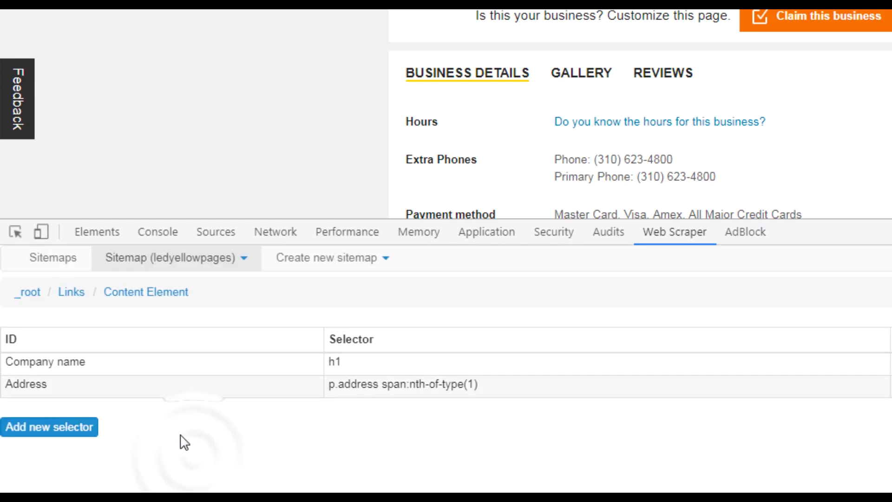
Add a Text selector with the ID City under Content Element, using the city part of the listing's address line, and save it
click(59, 432)
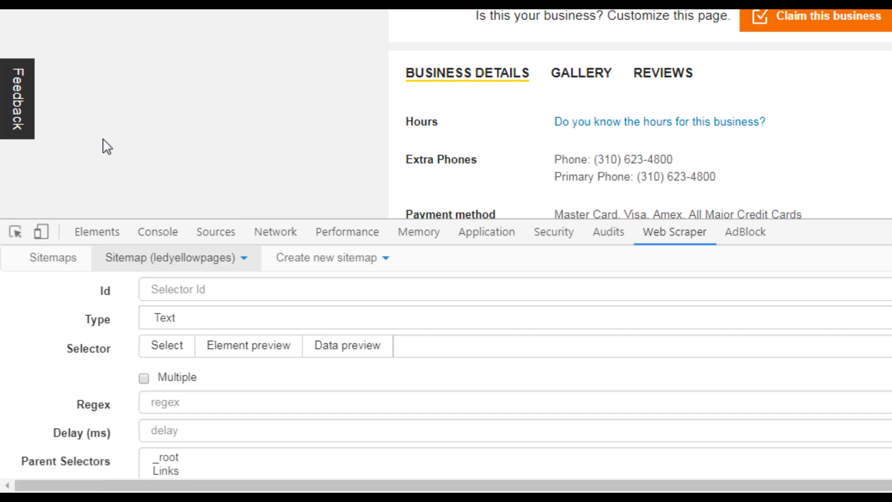
click(168, 345)
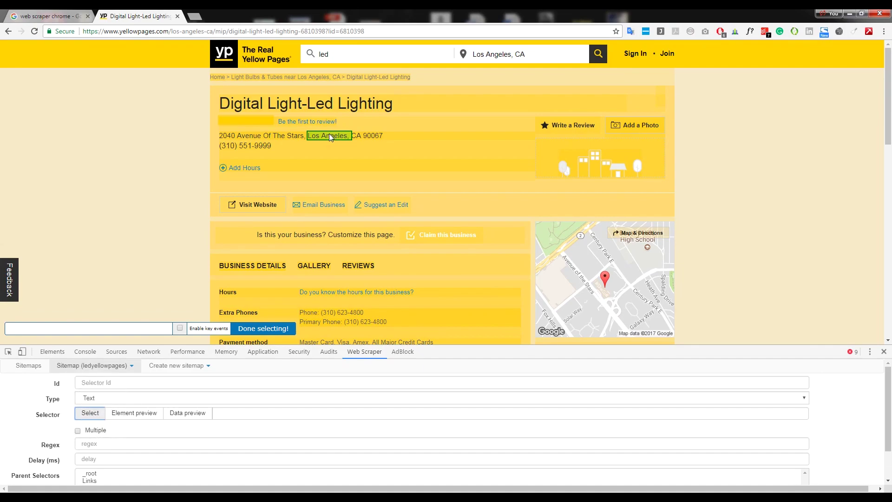
click(328, 135)
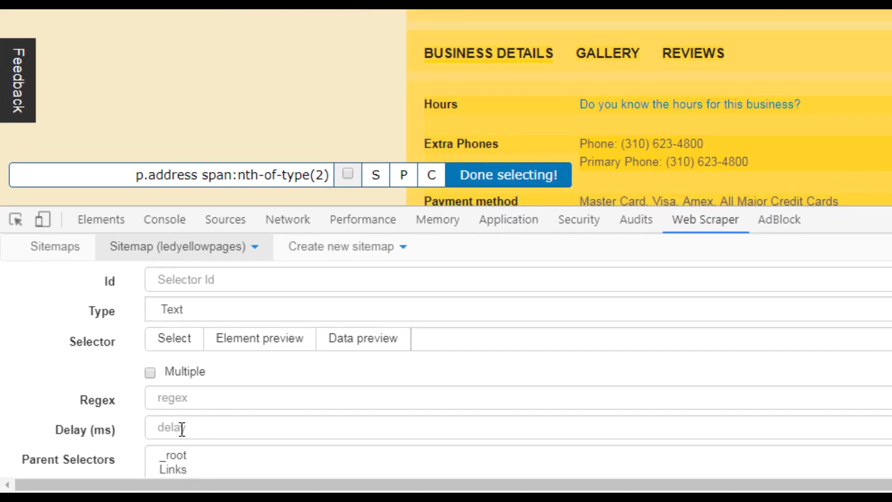
click(188, 280)
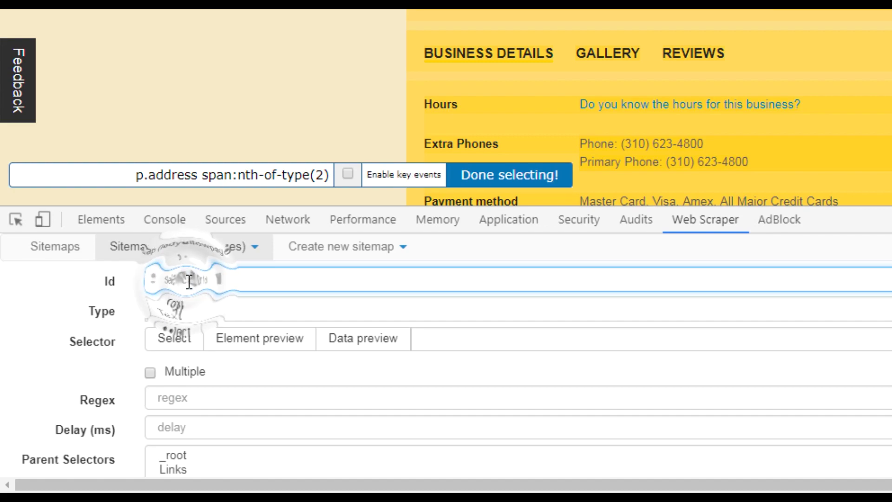
text(City)
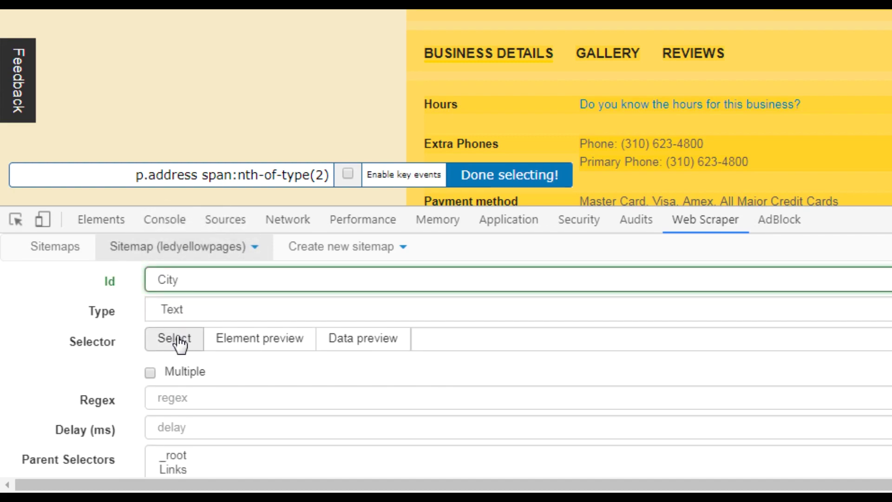
click(522, 180)
scroll(464, 195, down, 5)
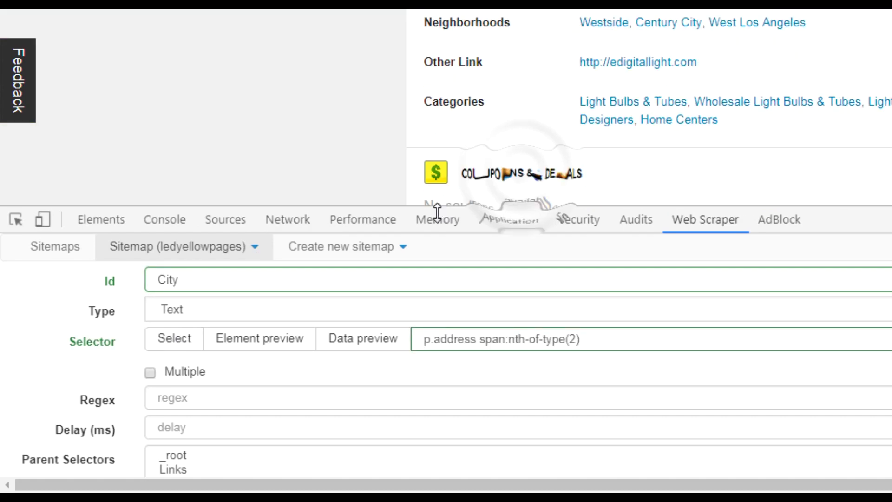
scroll(272, 347, down, 3)
click(184, 454)
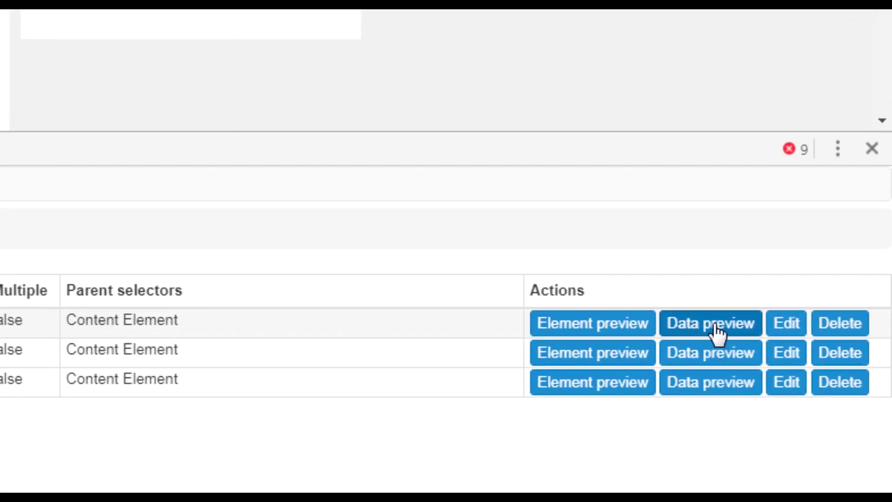
Preview the extracted data of the Company name, Address and City selectors one after another, closing each preview
click(716, 327)
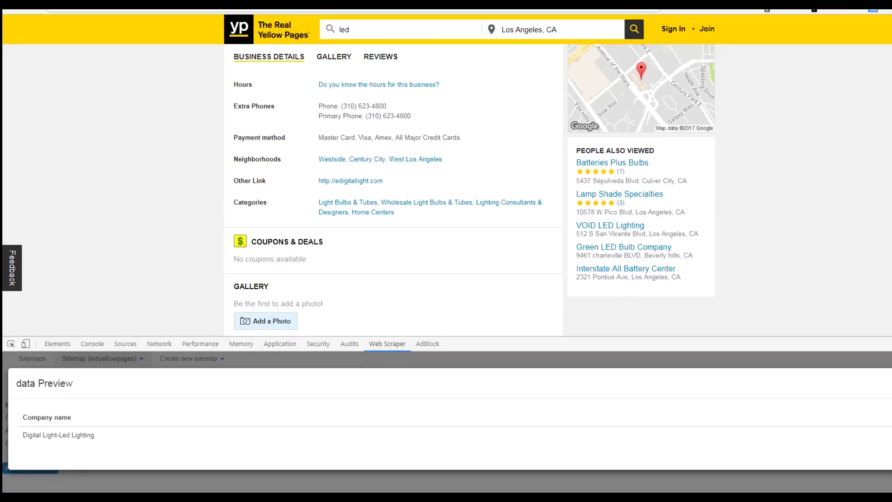
click(860, 390)
click(819, 436)
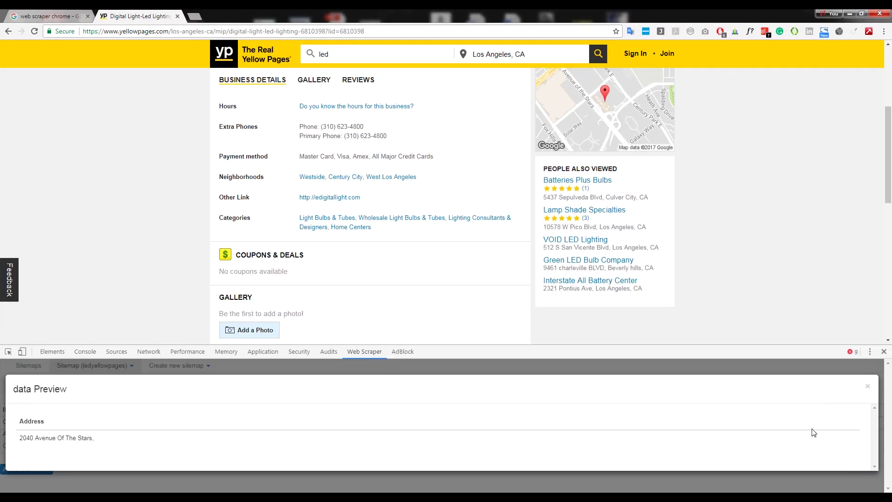
click(868, 388)
click(821, 449)
click(867, 390)
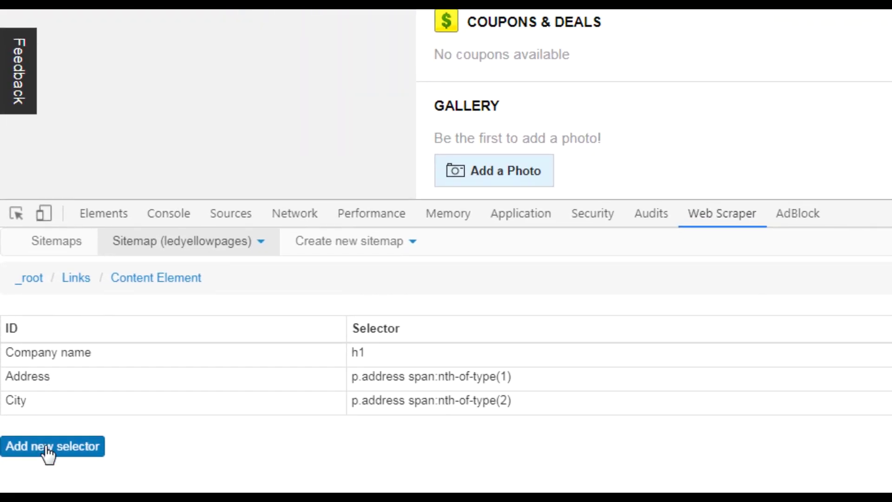
Add a Text selector with the ID State under Content Element, using the state part of the listing's address line, and save it
click(47, 447)
scroll(627, 65, up, 5)
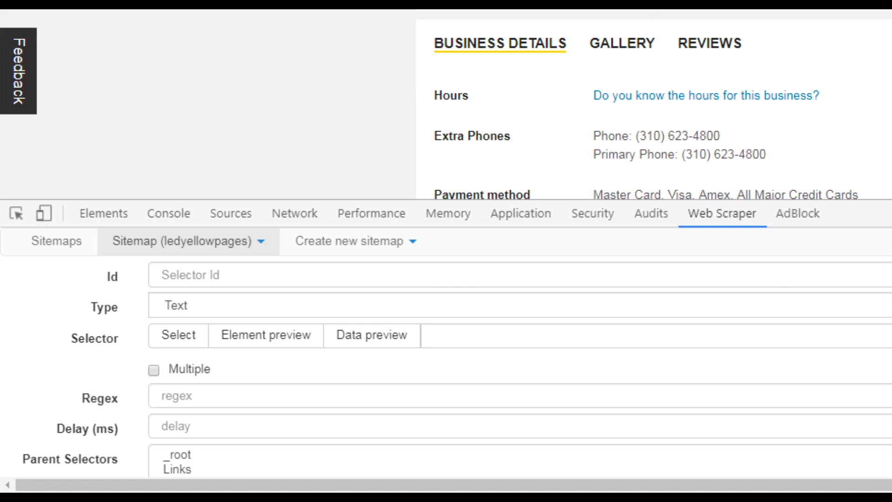
click(202, 275)
text(State)
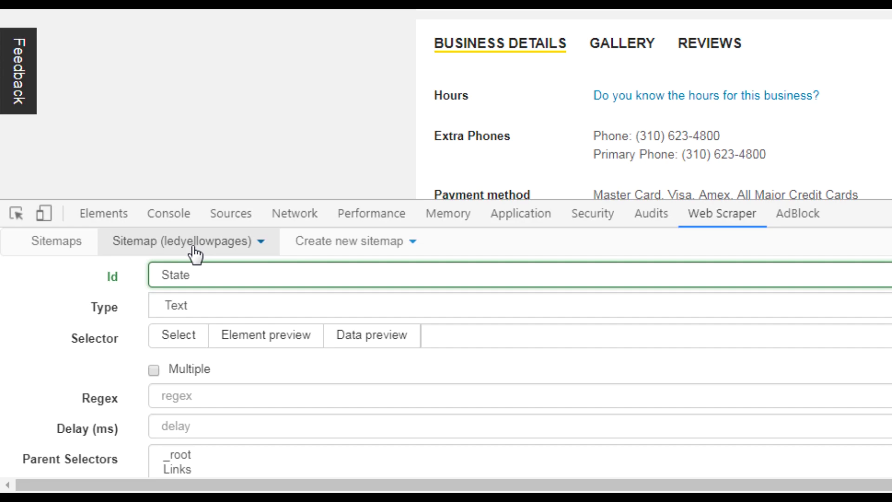
click(181, 337)
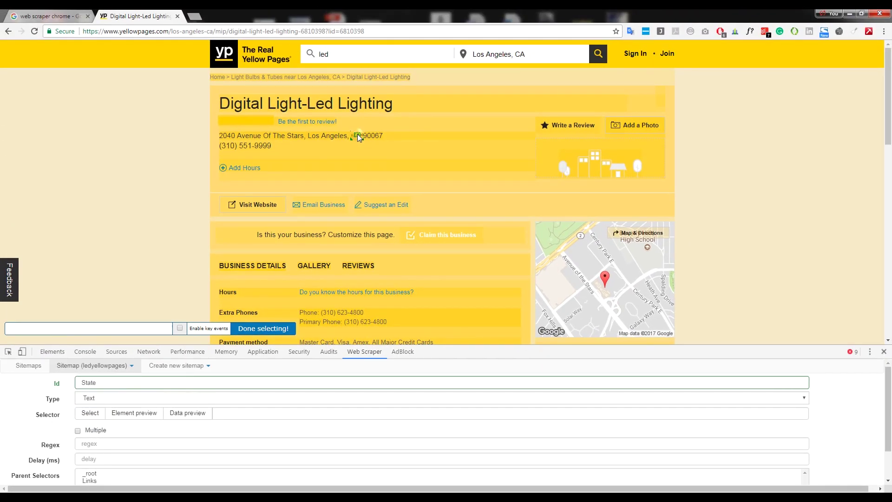
click(358, 133)
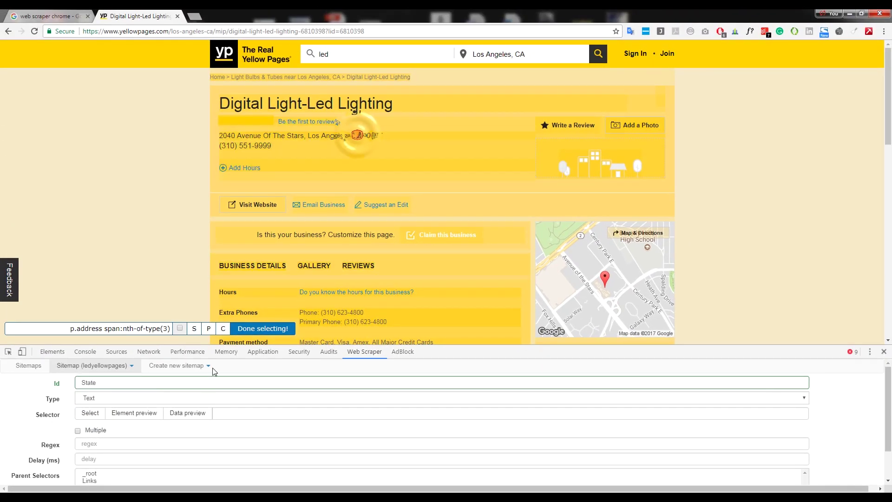
scroll(138, 416, down, 2)
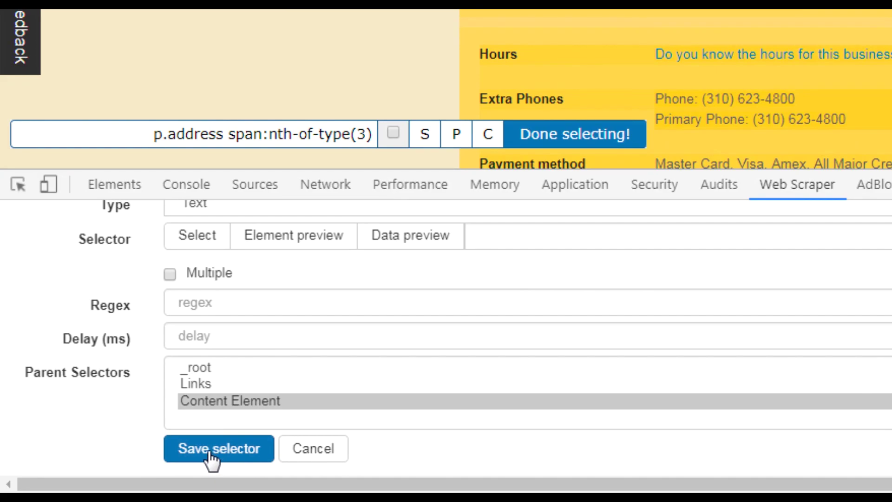
click(109, 474)
click(605, 134)
click(218, 448)
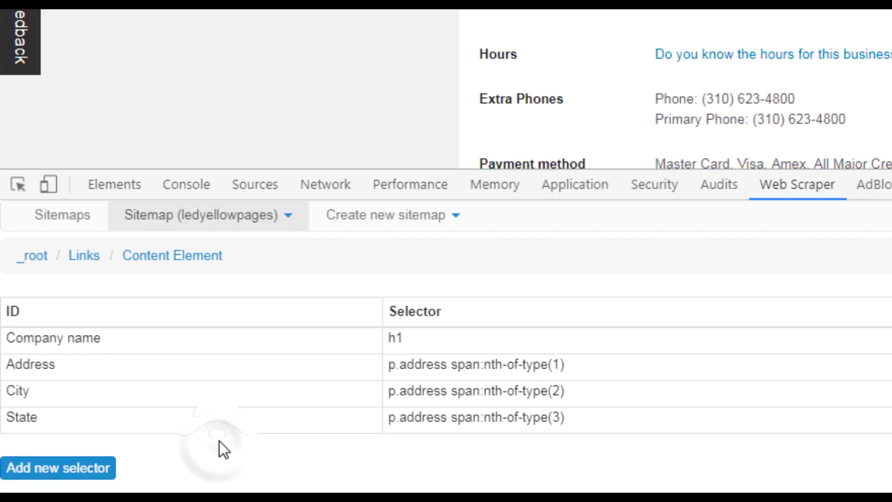
Add a Text selector with the ID Zip Code under Content Element, using the postal code in the listing's address line, and save it
click(84, 469)
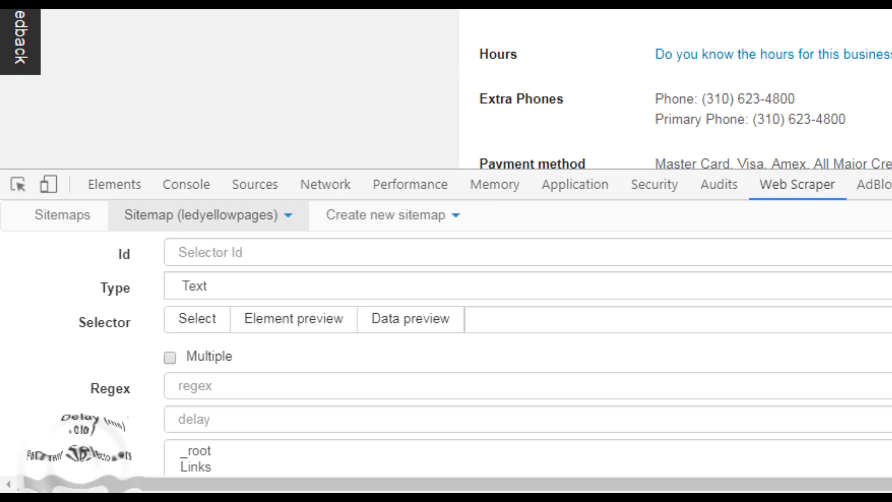
click(193, 252)
text(Zip C)
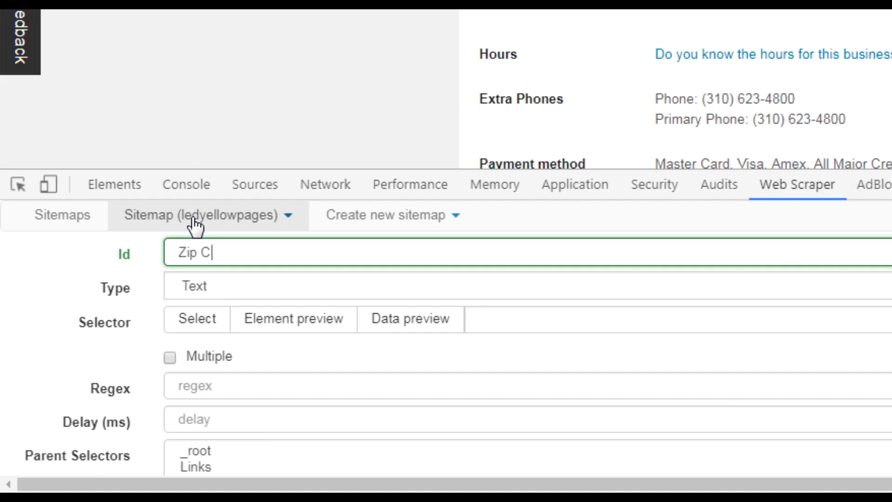
text(ode)
click(207, 321)
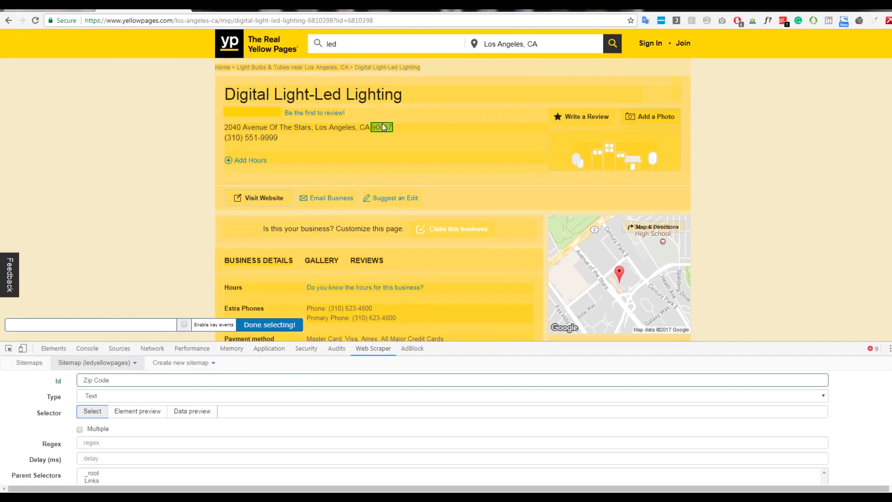
click(372, 135)
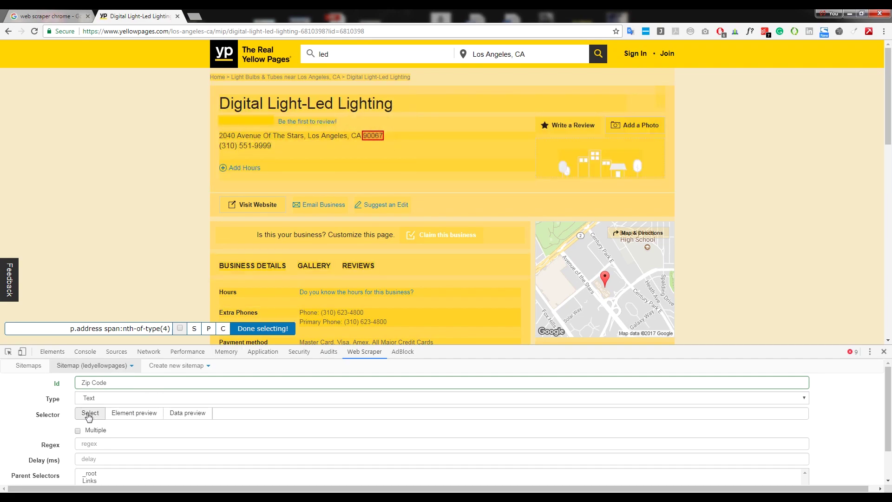
scroll(94, 408, down, 2)
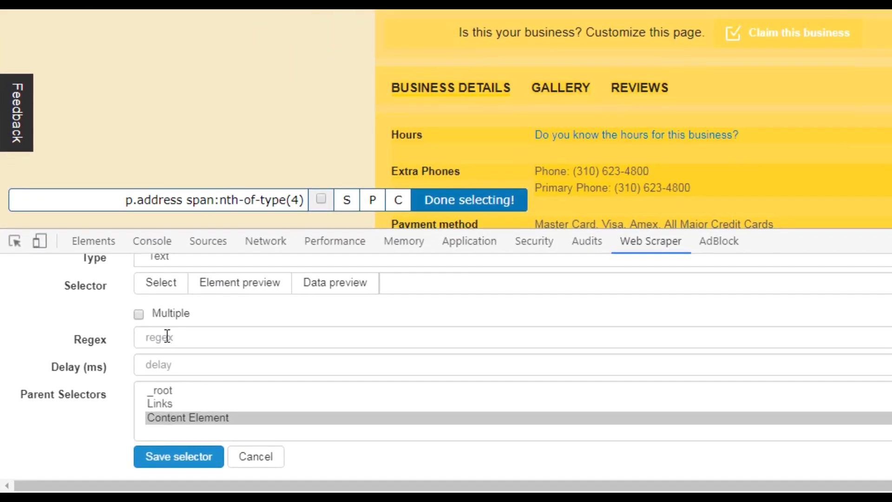
click(446, 205)
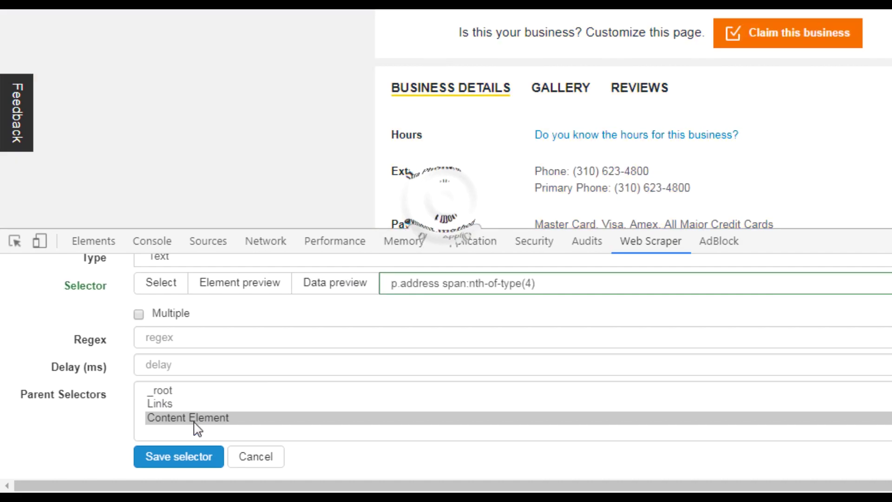
click(181, 460)
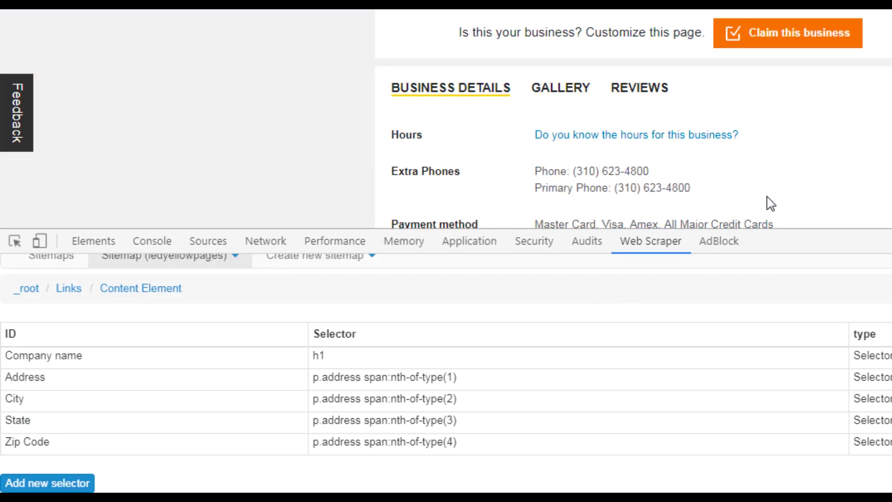
Add a Text selector with the ID Phone under Content Element, using the phone number below the listing's address, and save it
click(46, 483)
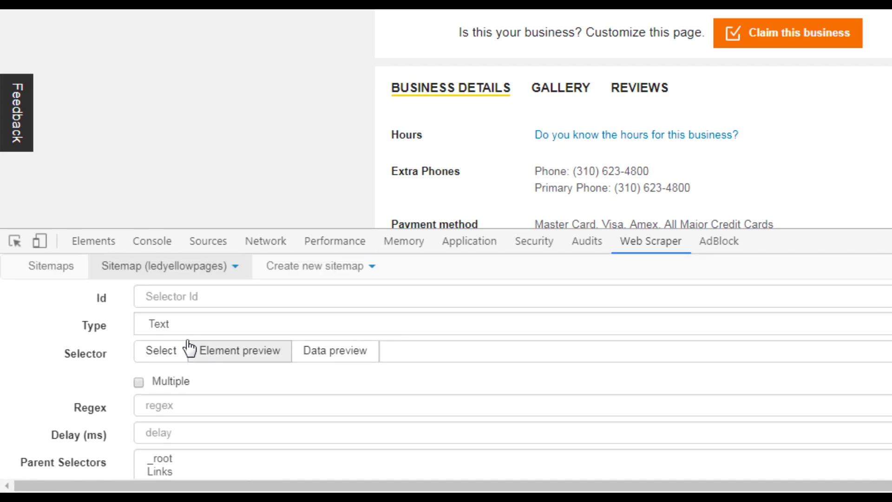
click(202, 295)
text(Pho)
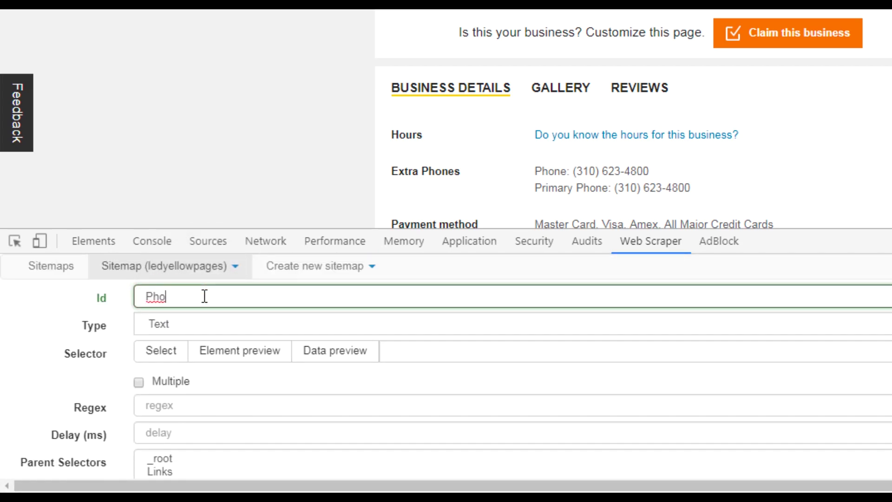
text(ne)
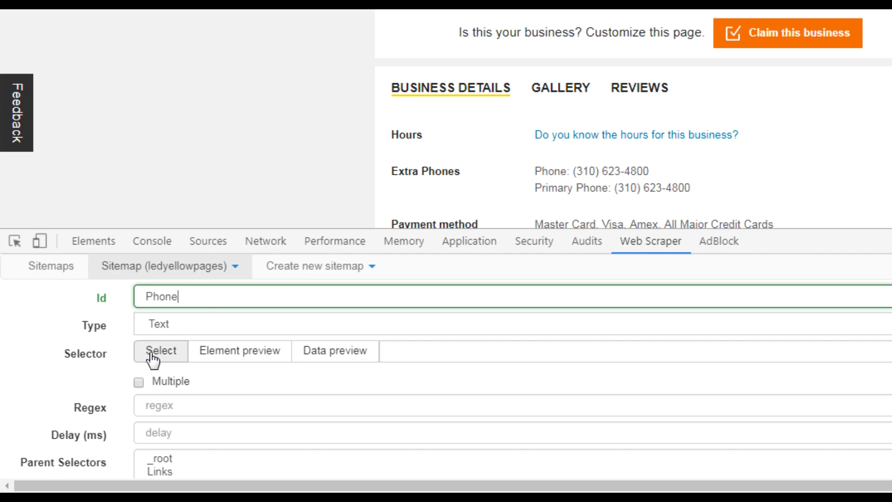
click(153, 353)
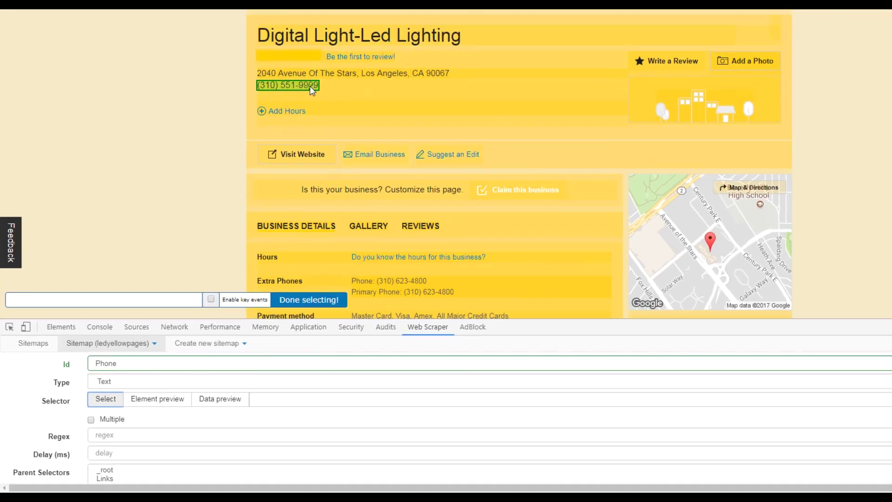
click(245, 145)
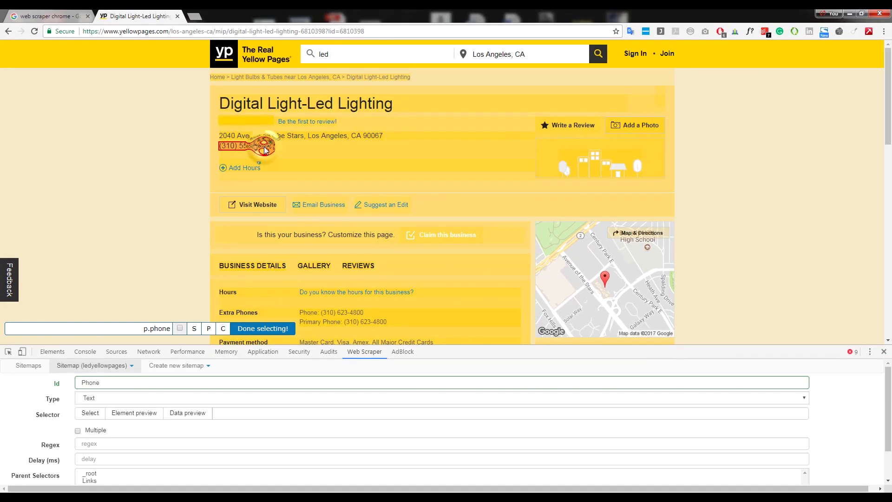
click(249, 329)
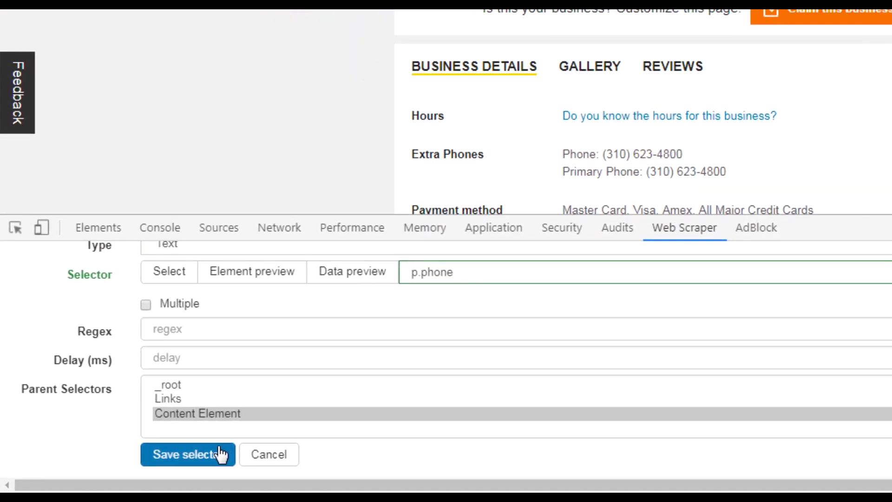
click(221, 454)
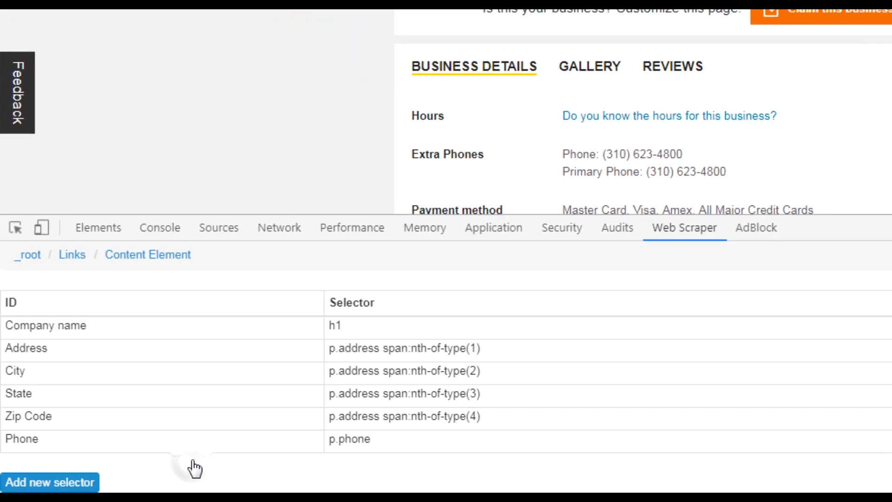
Add a Link selector with the ID Email under Content Element, using the listing's Email Business link, and save it
click(67, 486)
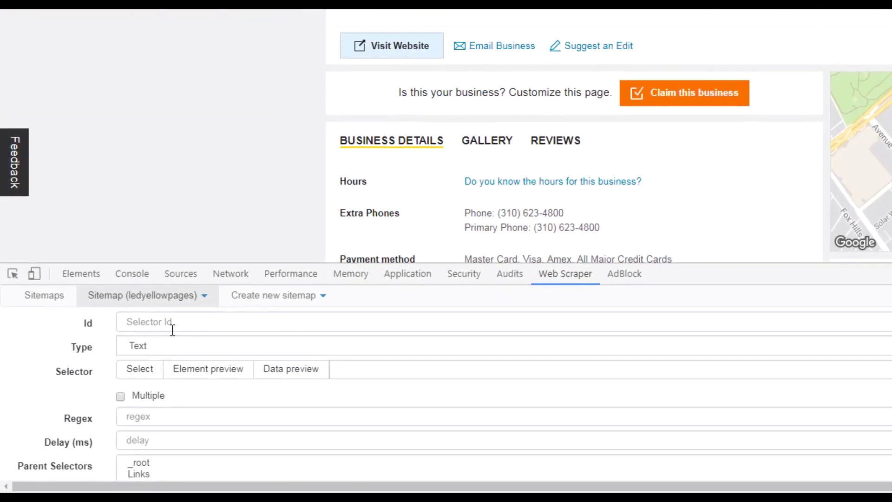
click(111, 382)
text(Email)
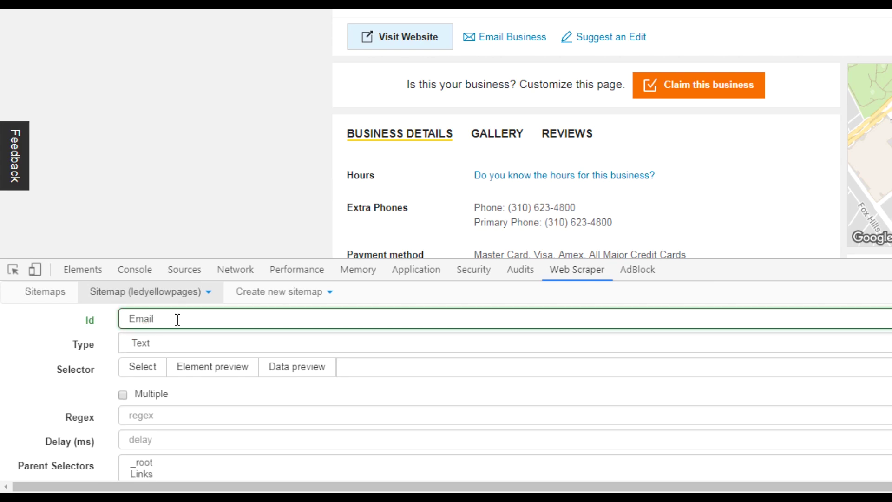
click(166, 346)
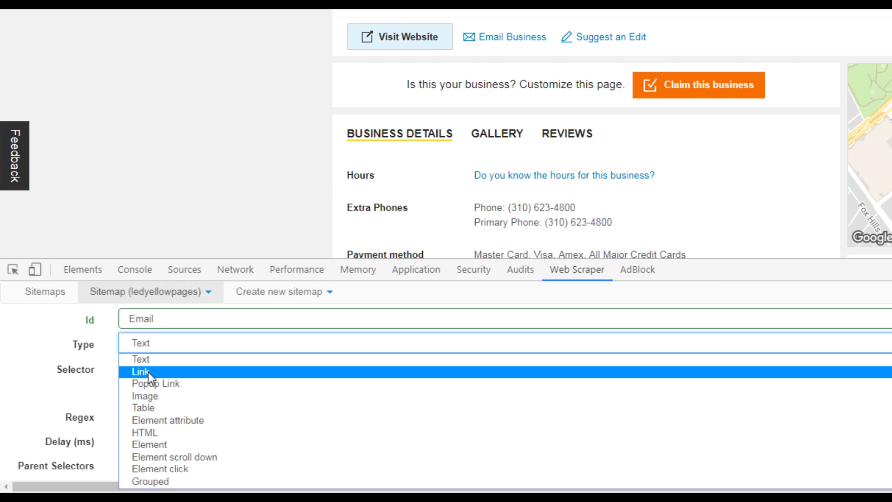
click(149, 372)
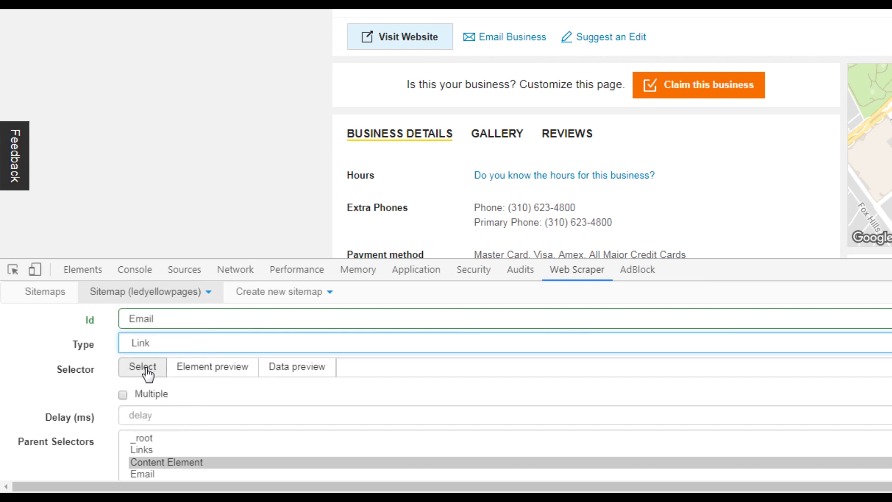
click(147, 372)
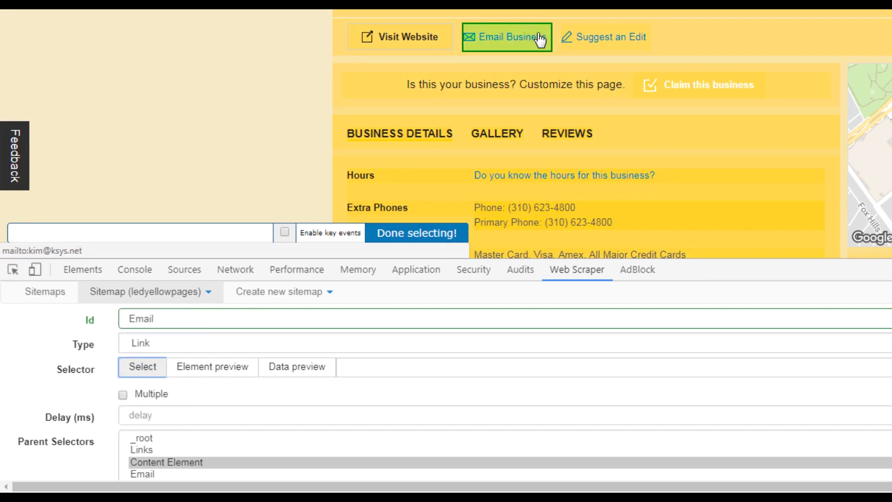
click(508, 44)
click(436, 238)
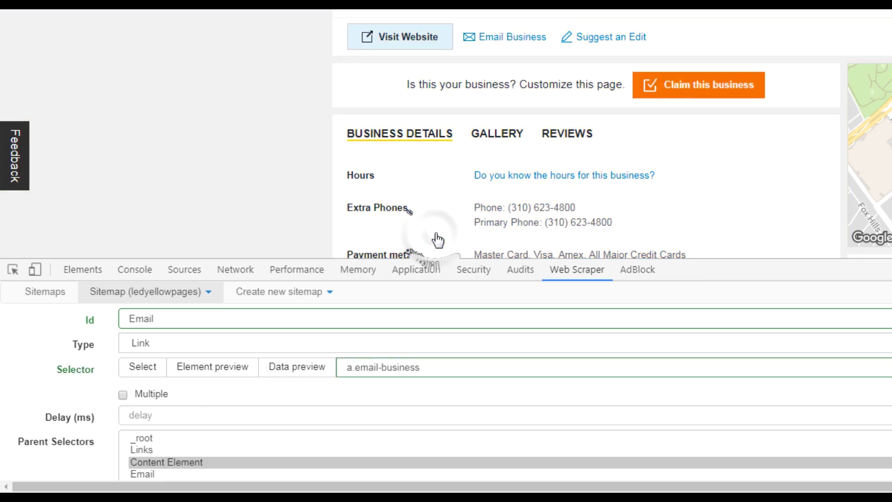
scroll(183, 430, down, 1)
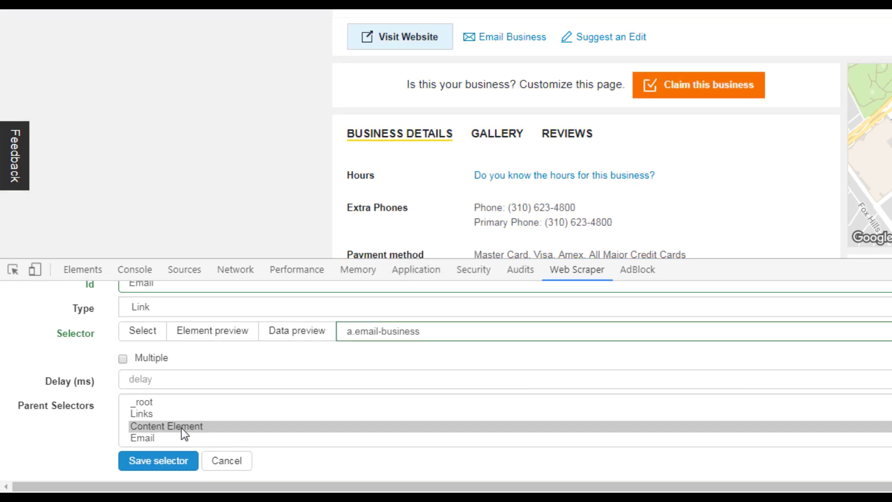
click(164, 461)
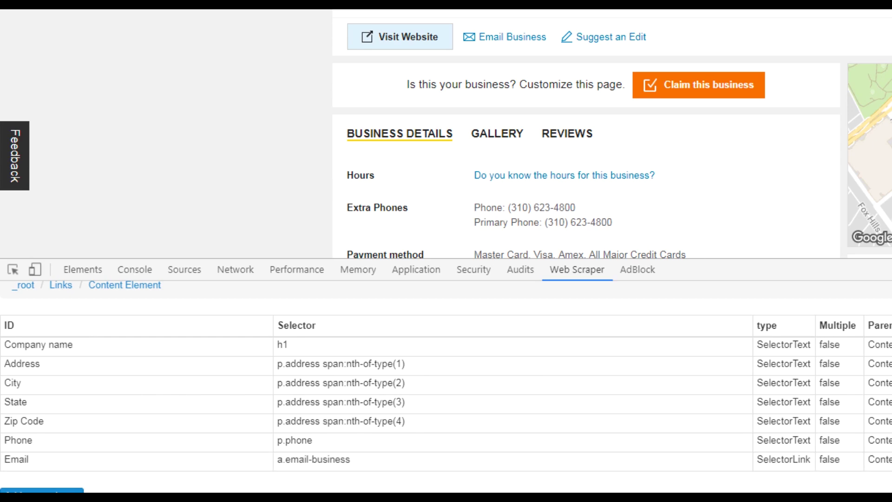
Preview the extracted data of the Email selector, close the preview and look over the listing's business details
click(885, 459)
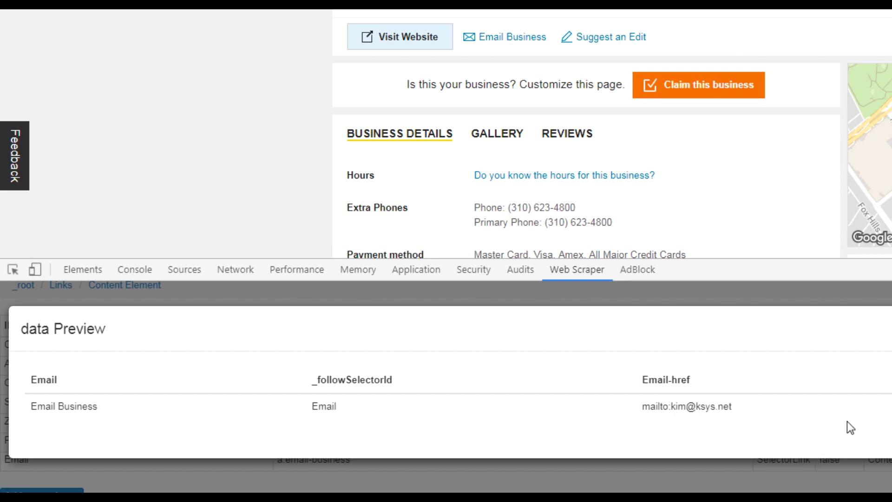
key(Escape)
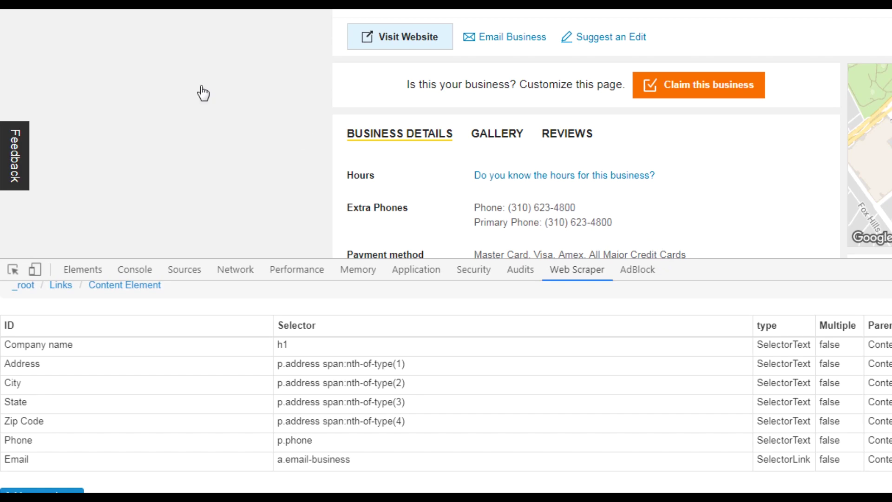
scroll(325, 224, down, 10)
scroll(290, 189, up, 10)
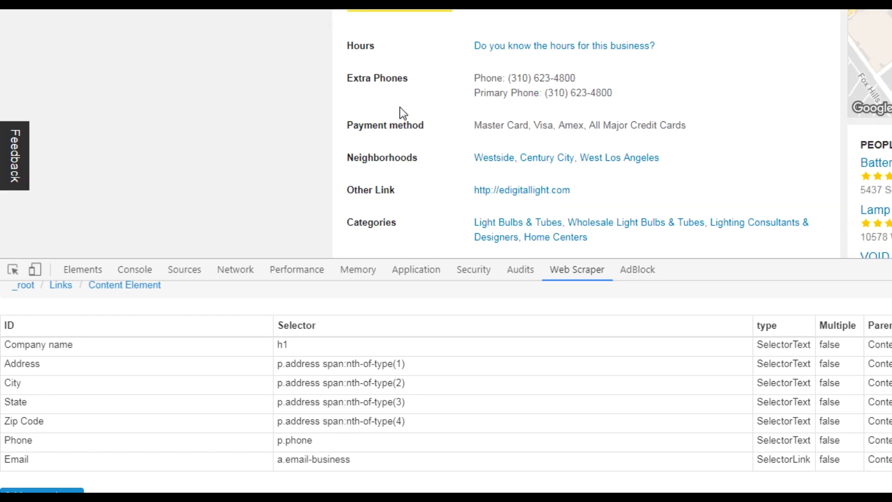
Add a Link selector with the ID Website under Content Element, using the listing's Visit Website link, and save it
scroll(74, 444, down, 1)
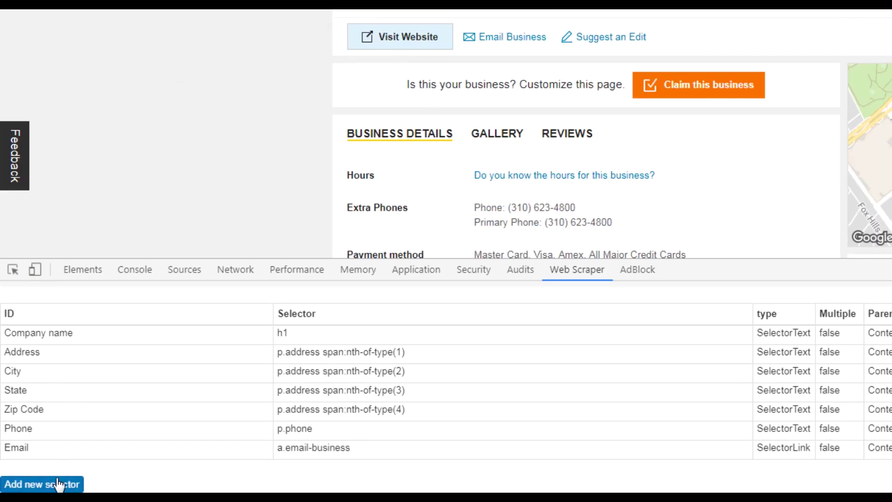
click(54, 485)
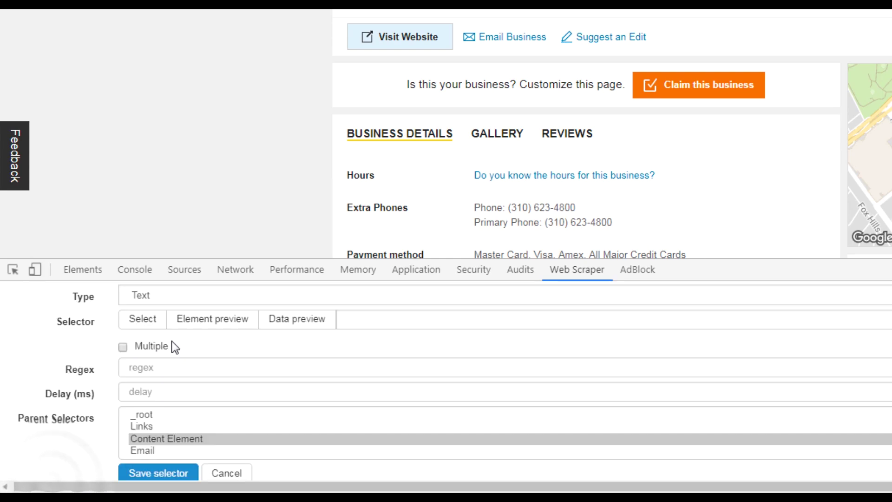
scroll(170, 339, up, 3)
click(174, 319)
text(Website)
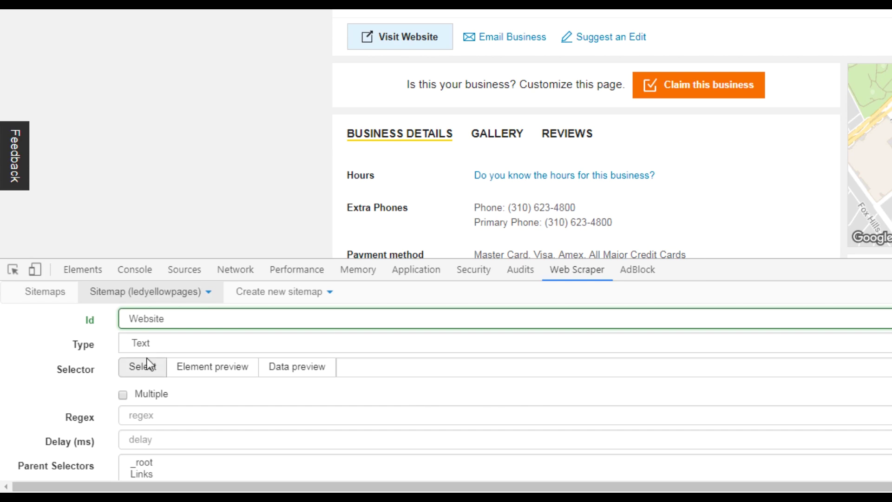
click(157, 346)
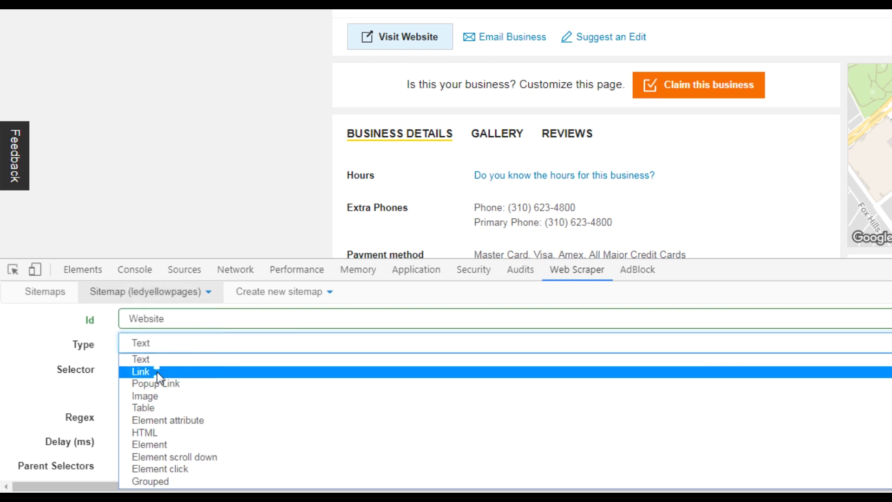
click(157, 370)
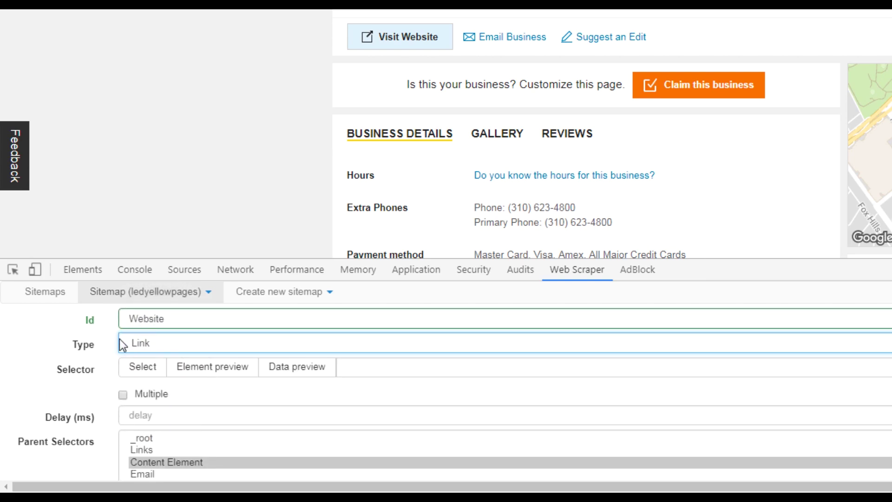
click(146, 374)
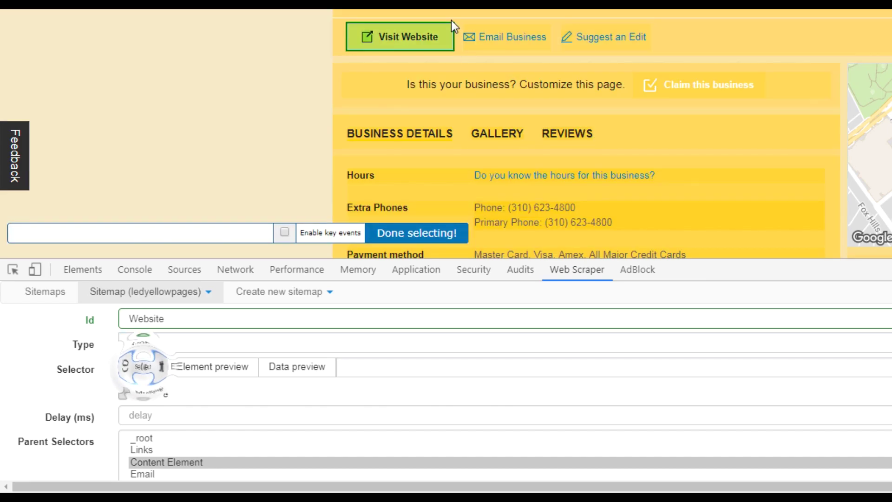
click(415, 43)
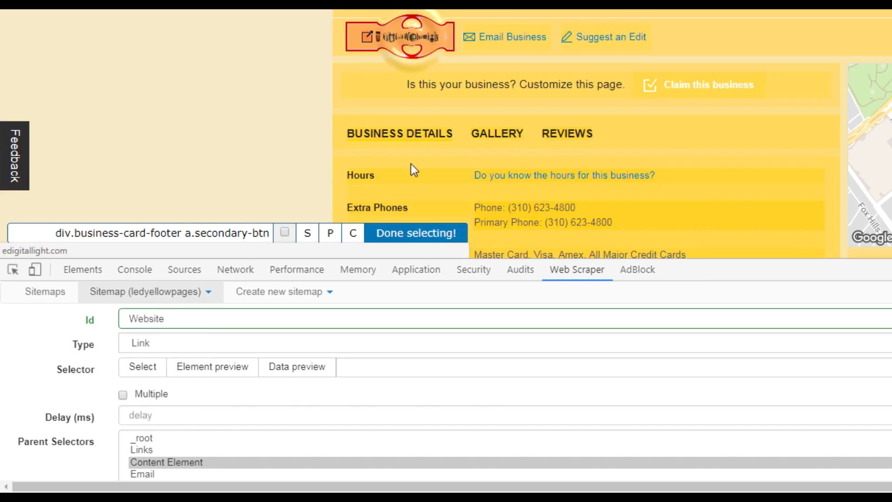
click(417, 234)
scroll(309, 376, down, 1)
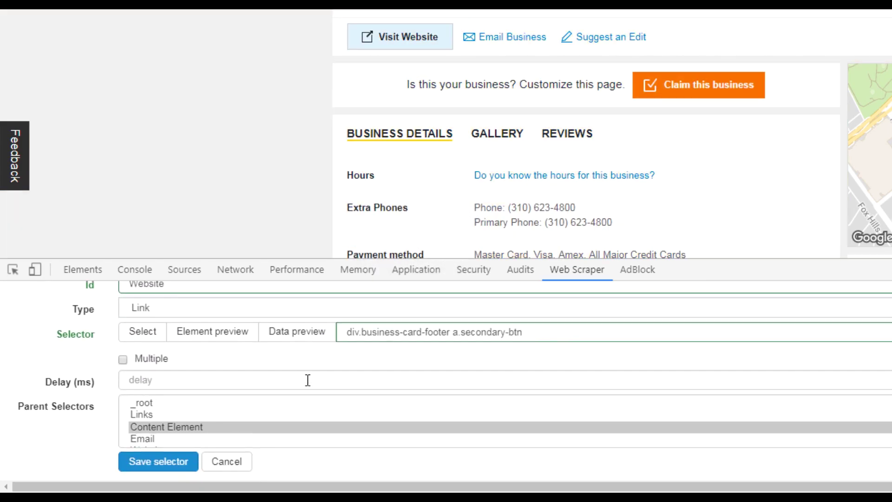
click(154, 461)
scroll(200, 436, down, 1)
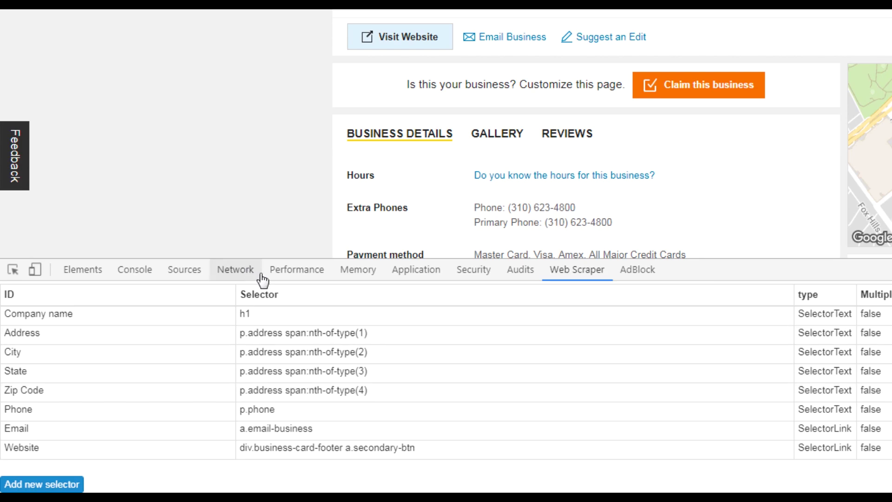
Return from the listing to the Los Angeles led search results and look through the listings down to the page numbers
scroll(172, 356, up, 2)
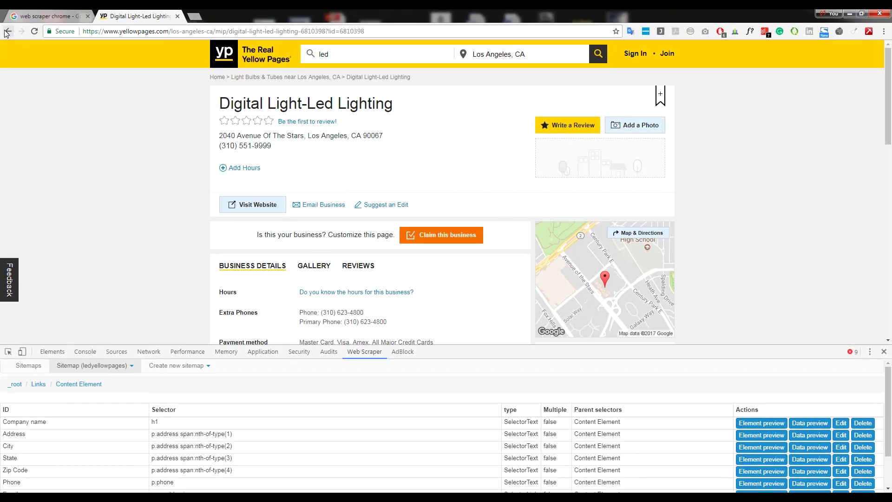
click(8, 31)
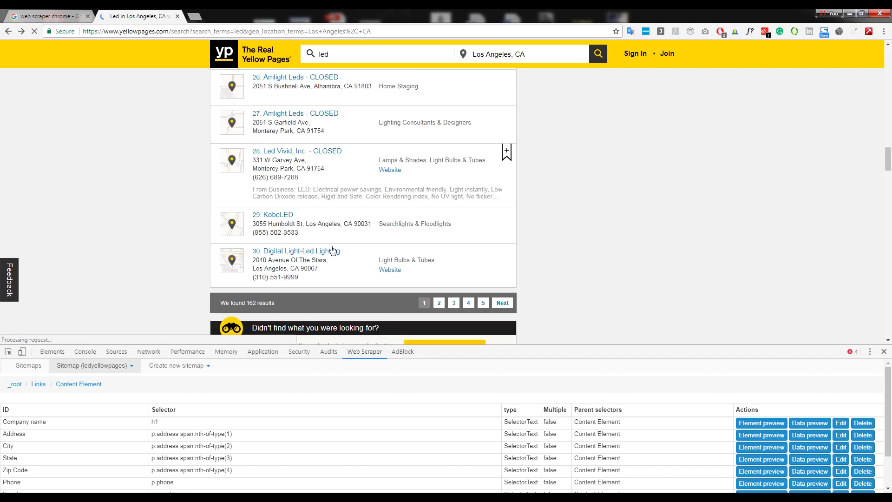
scroll(423, 298, up, 7)
scroll(422, 297, down, 9)
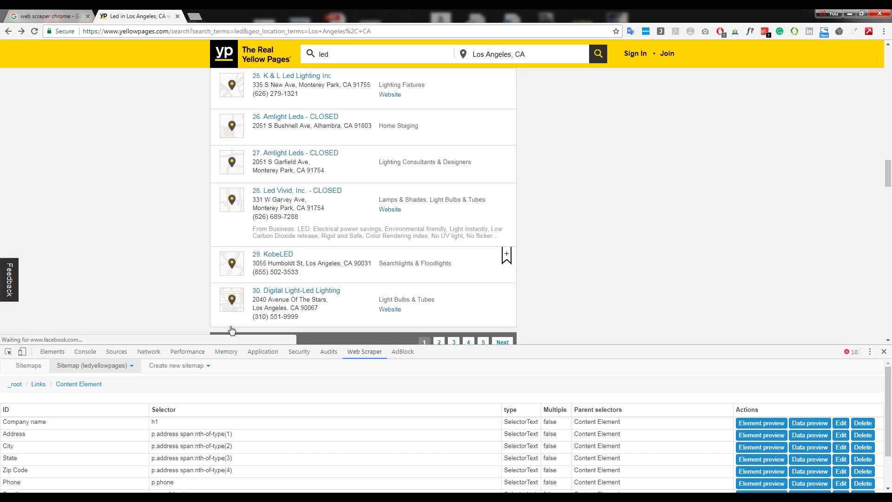
Start scraping the ledyellowpages sitemap with a request interval of 2000 ms and a page load delay of 500 ms
right_click(91, 367)
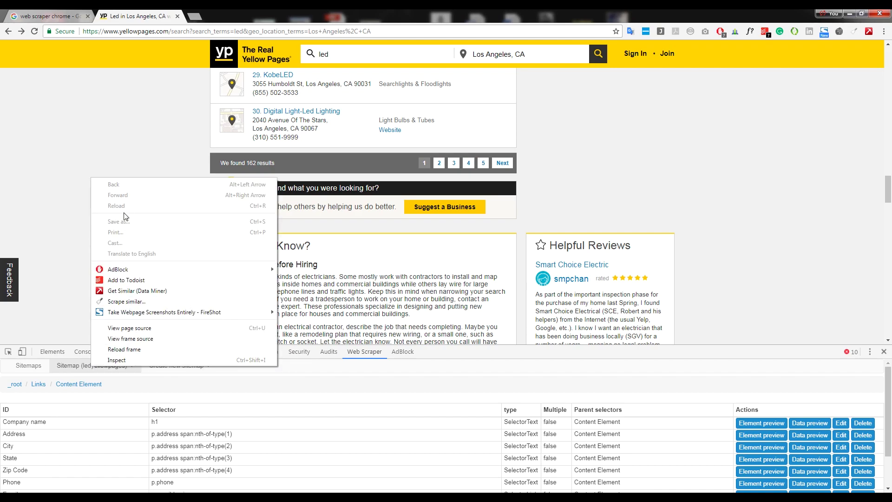
click(62, 372)
click(67, 366)
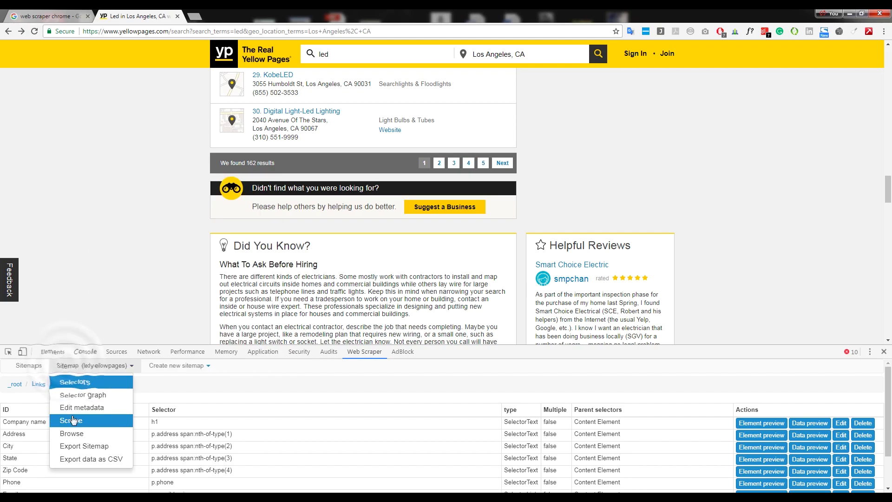
click(71, 365)
click(72, 365)
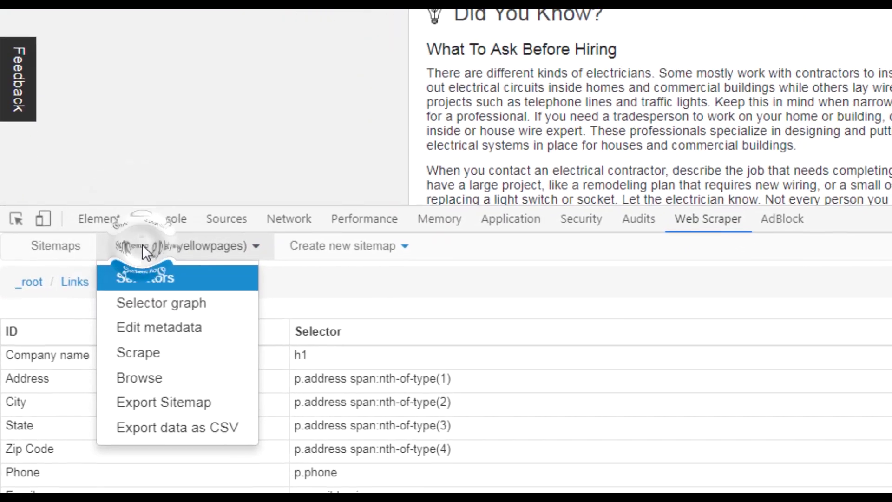
click(147, 357)
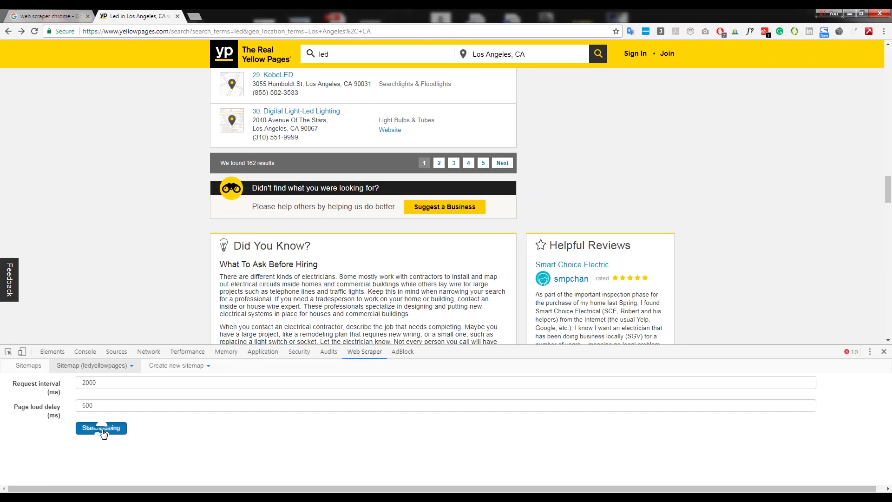
click(152, 407)
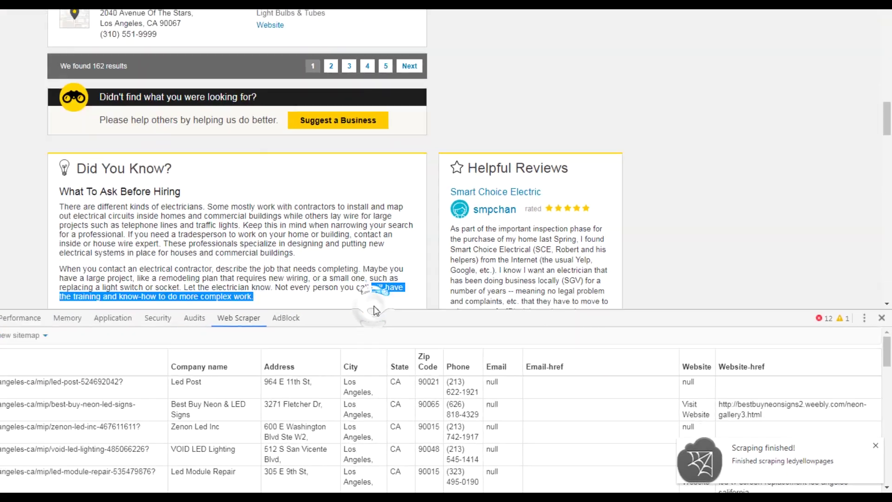
Enlarge the Web Scraper pane and look through the scraped ledyellowpages records from start to end
drag(371, 300, 464, 176)
scroll(251, 307, down, 8)
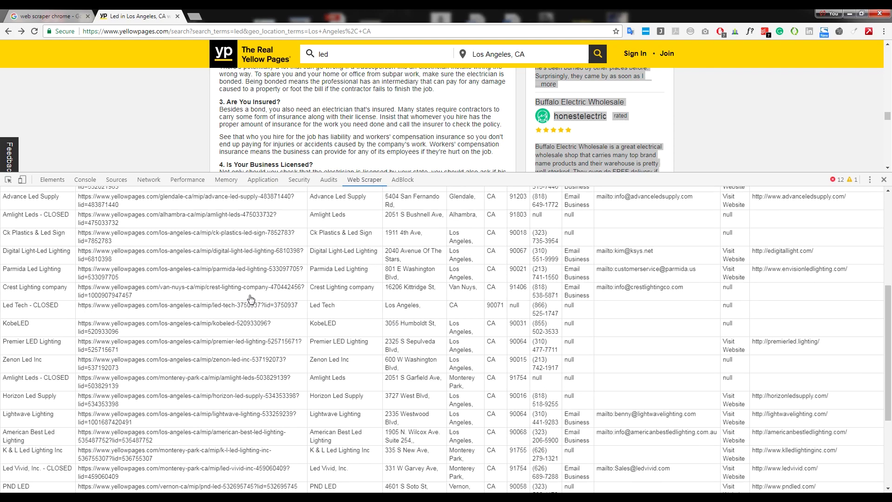
scroll(251, 306, up, 10)
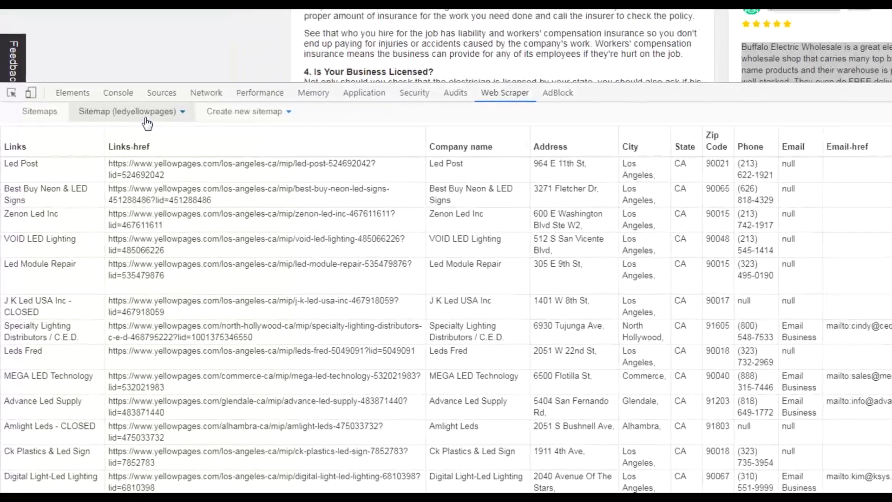
Export the ledyellowpages data as CSV, then download and open the file in Excel
click(143, 111)
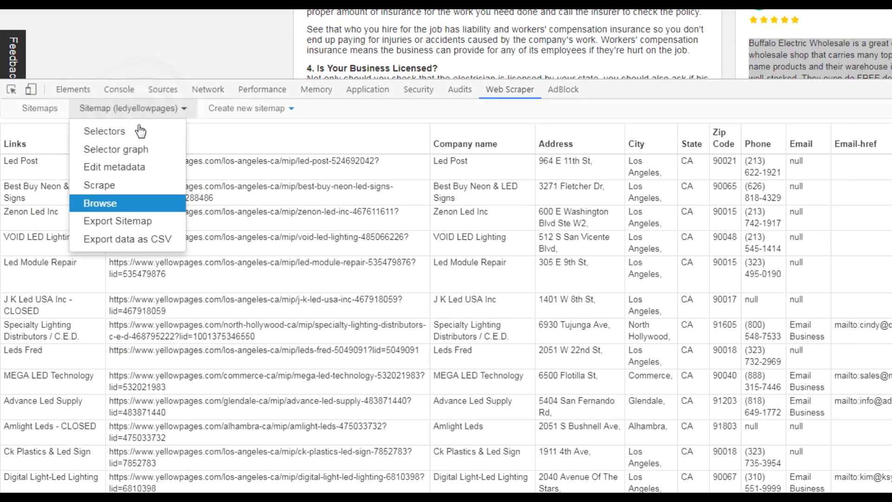
click(153, 245)
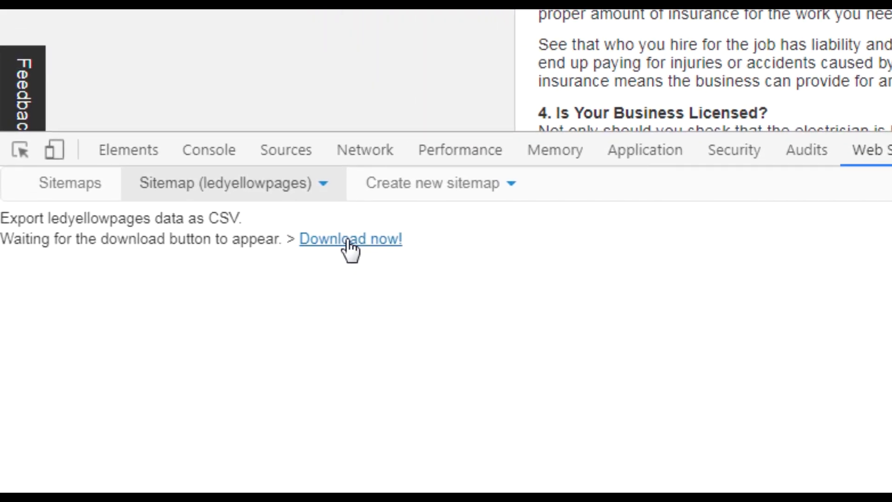
click(350, 241)
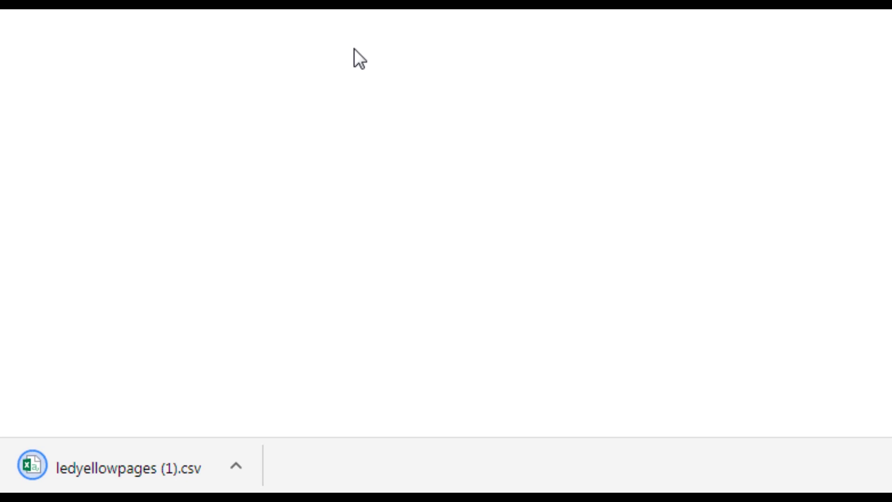
click(48, 478)
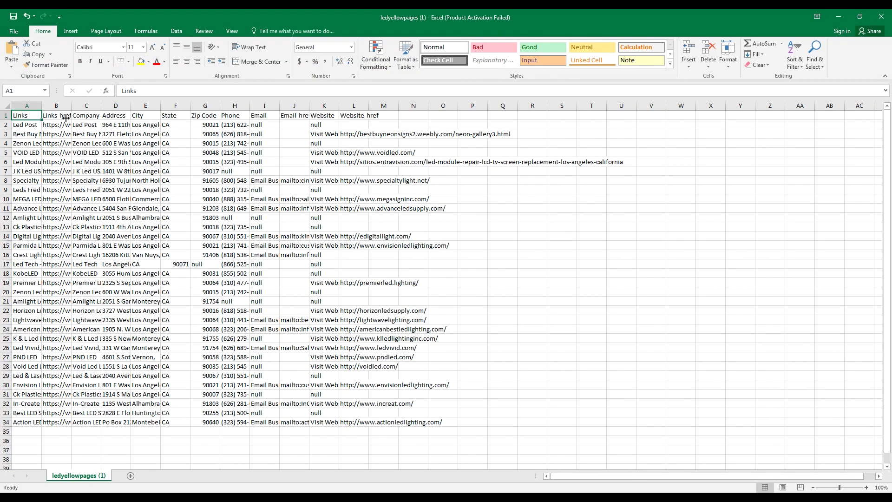
Widen the Links, Links-href and Company name columns and fit the Address column to its contents
drag(41, 105, 170, 163)
drag(200, 105, 391, 106)
drag(309, 106, 217, 109)
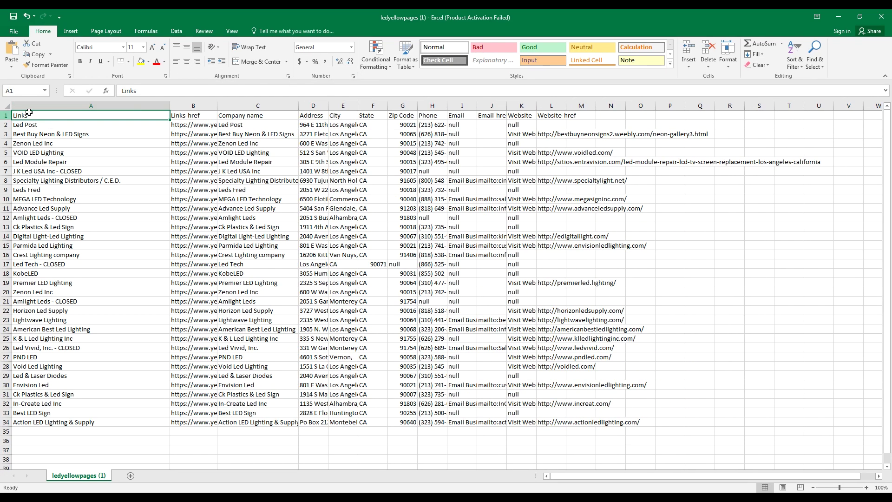
double_click(328, 106)
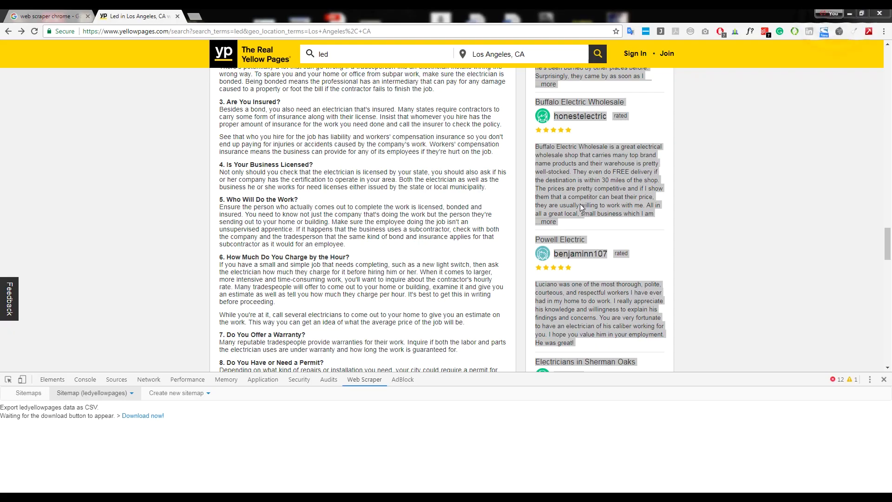
Switch back to Chrome, enlarge the Web Scraper pane and view the import form with its Sitemap JSON and rename fields
key(alt+Tab)
drag(458, 377, 458, 325)
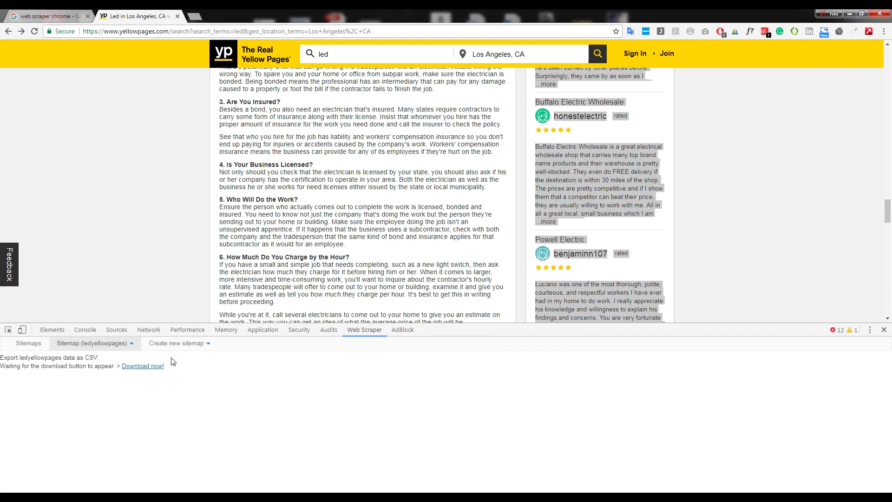
click(201, 346)
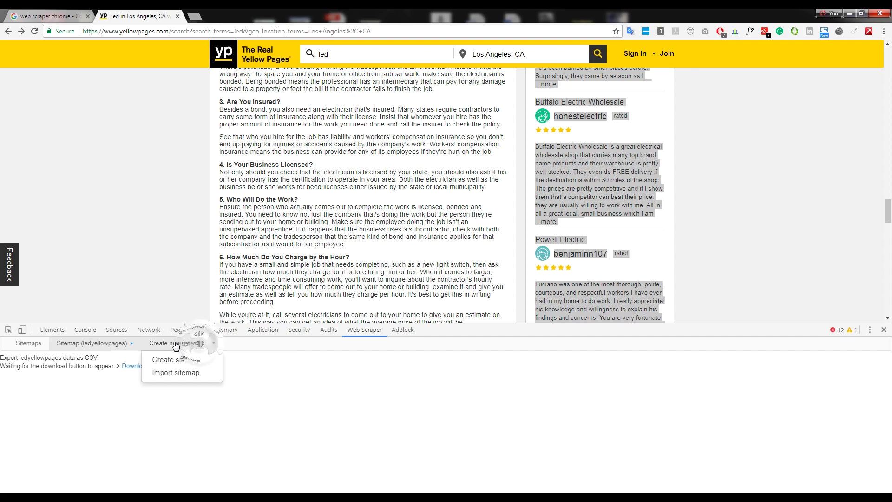
click(172, 372)
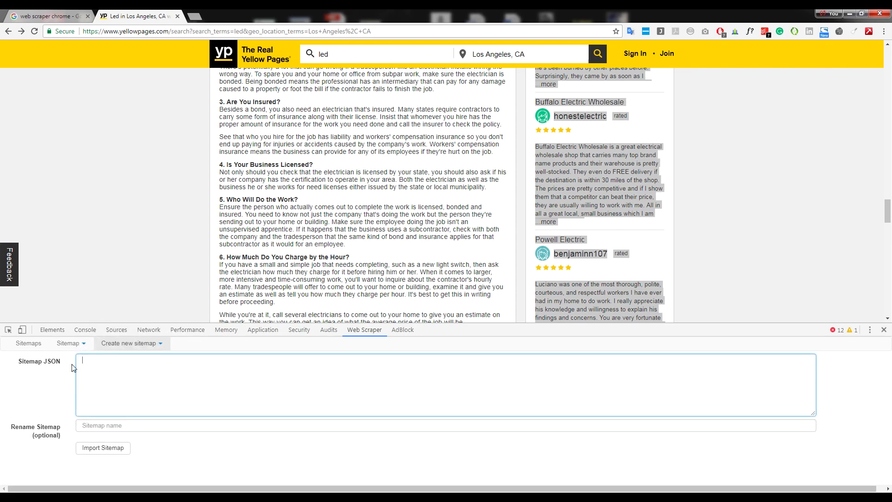
click(107, 424)
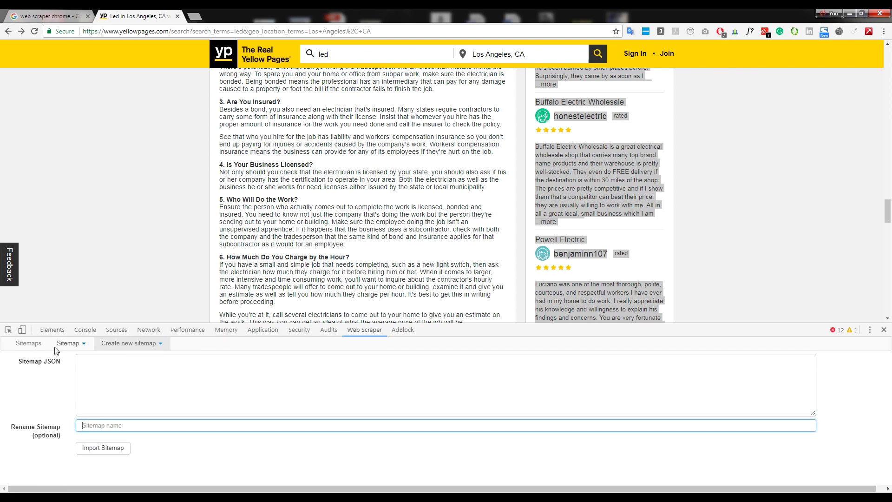
Open the list of saved sitemaps and examine their IDs and start URLs, including cctvshenzhen and the Hong Kong electronics fair entry
click(28, 343)
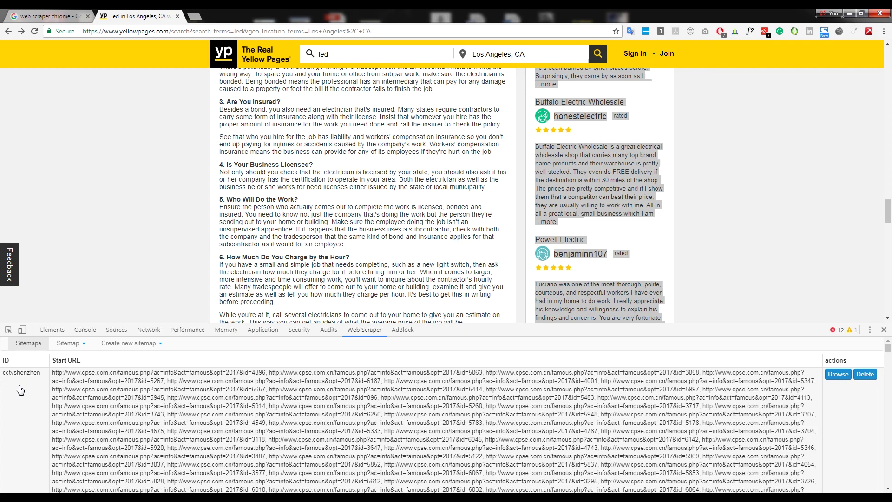
scroll(52, 406, down, 10)
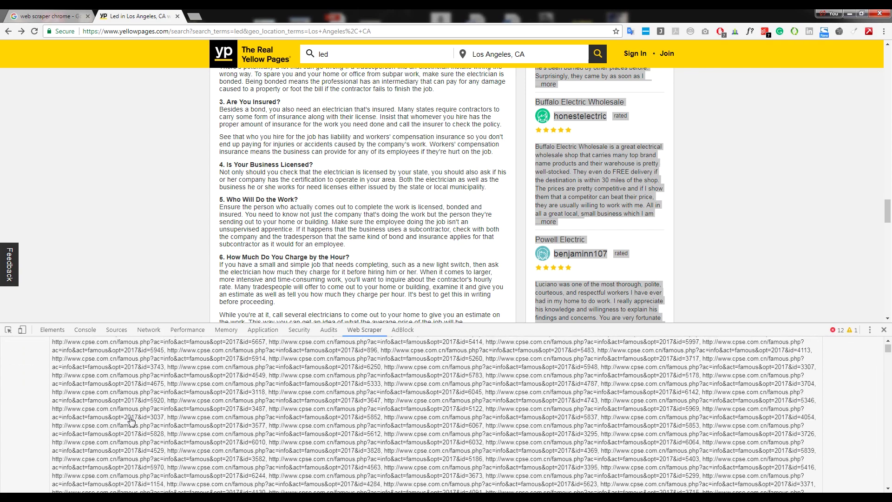
scroll(141, 423, down, 15)
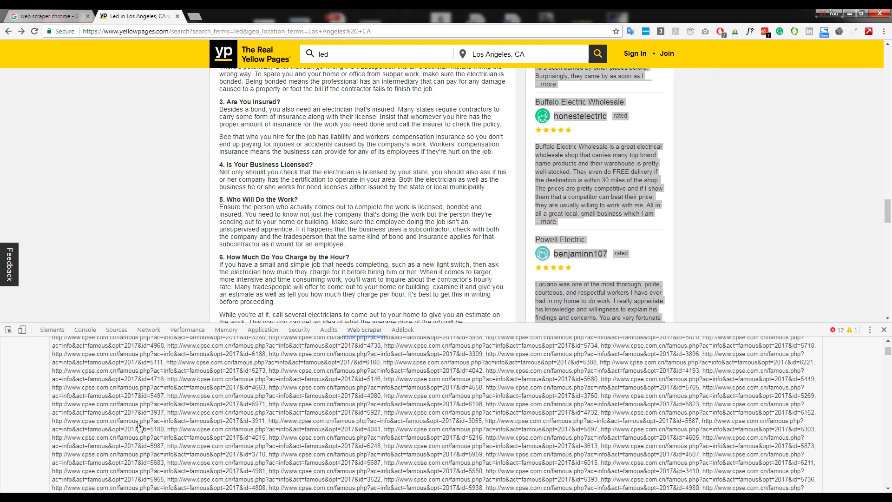
scroll(145, 431, up, 5)
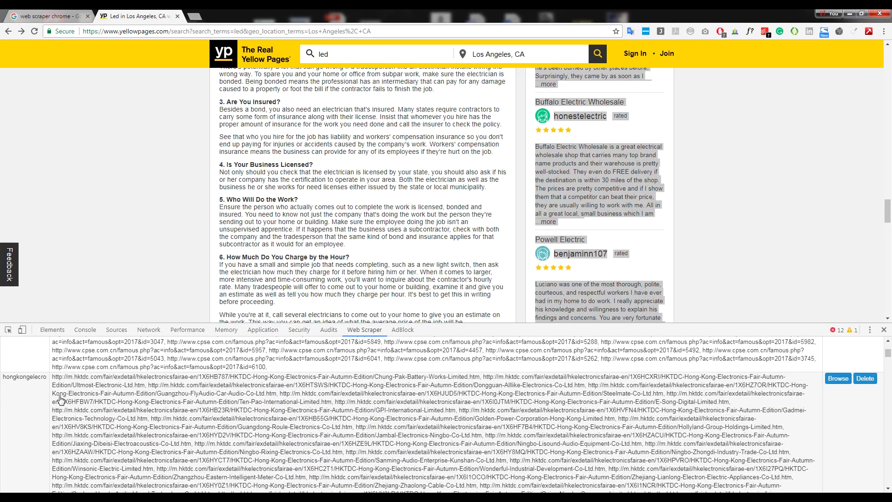
scroll(96, 397, down, 15)
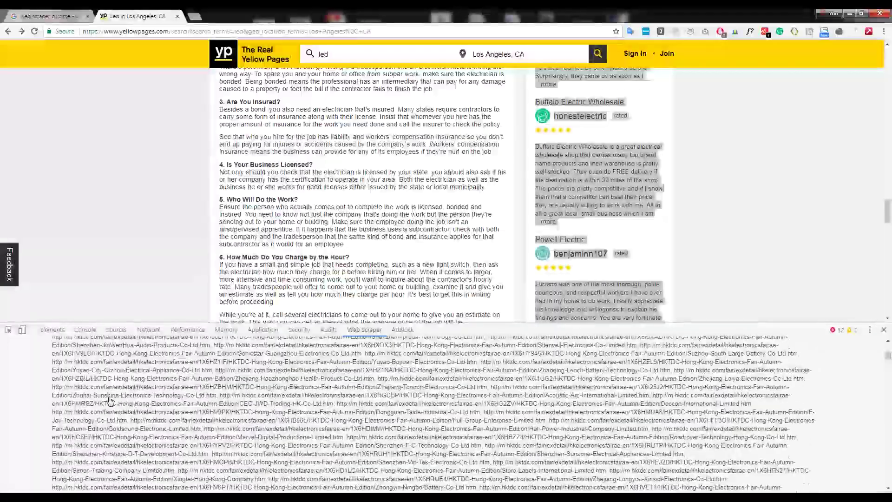
scroll(110, 401, up, 5)
scroll(113, 396, down, 6)
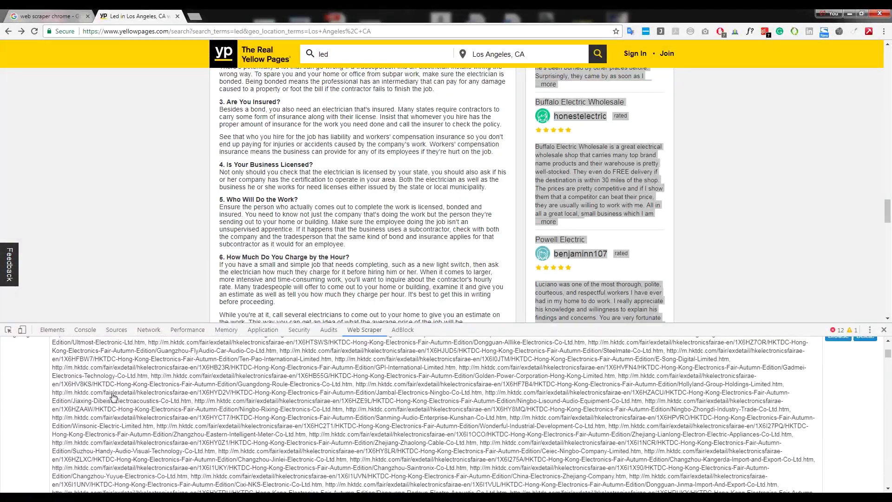
scroll(112, 396, down, 10)
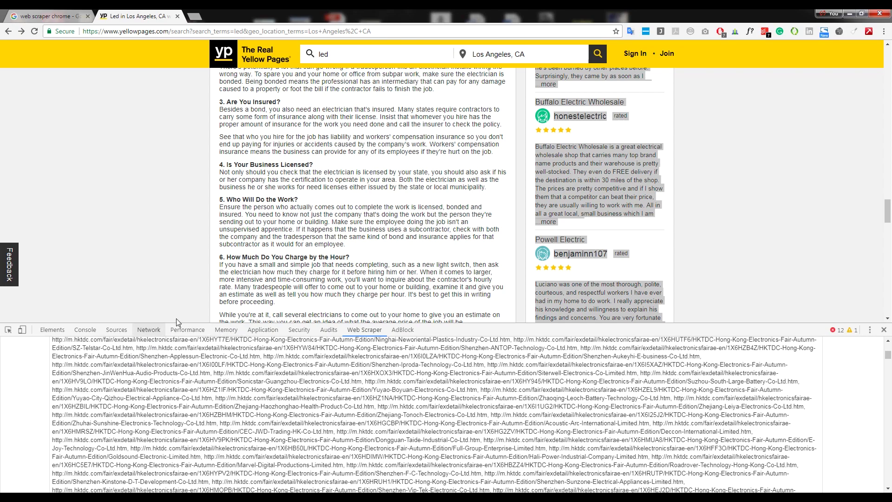
Close the developer tools and return to the beginning of the Los Angeles led listings
click(147, 267)
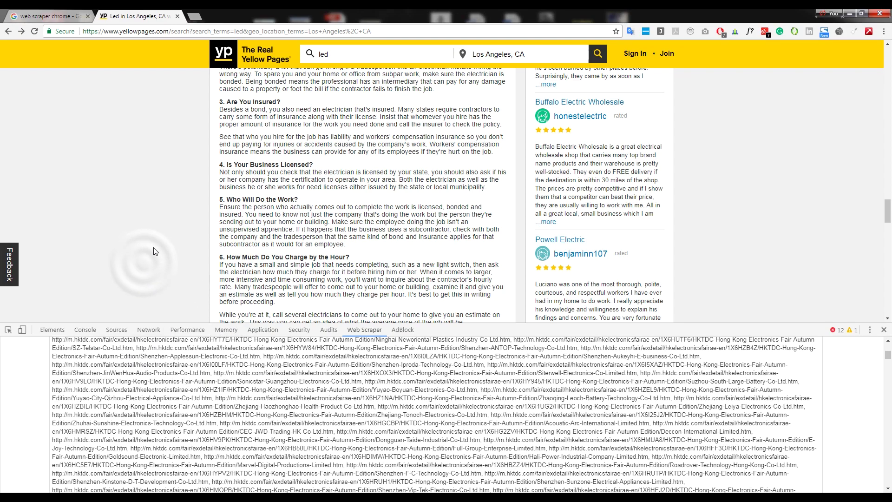
click(884, 330)
scroll(724, 262, down, 10)
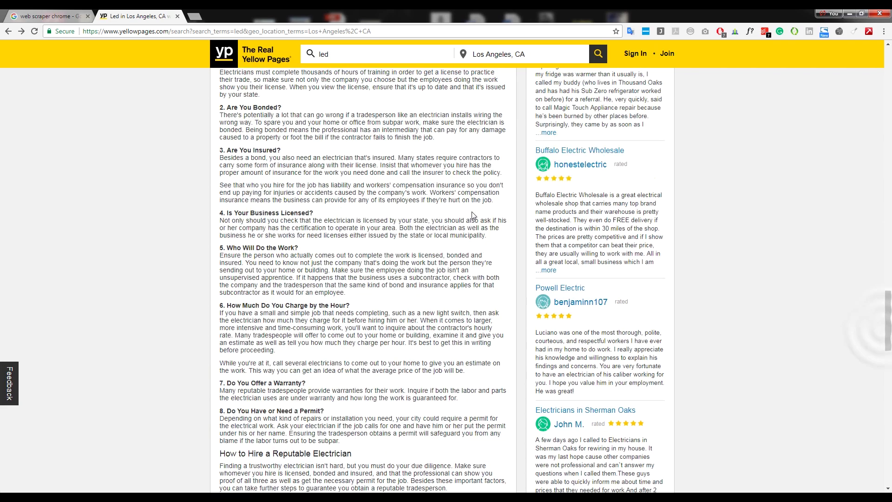
scroll(472, 215, up, 20)
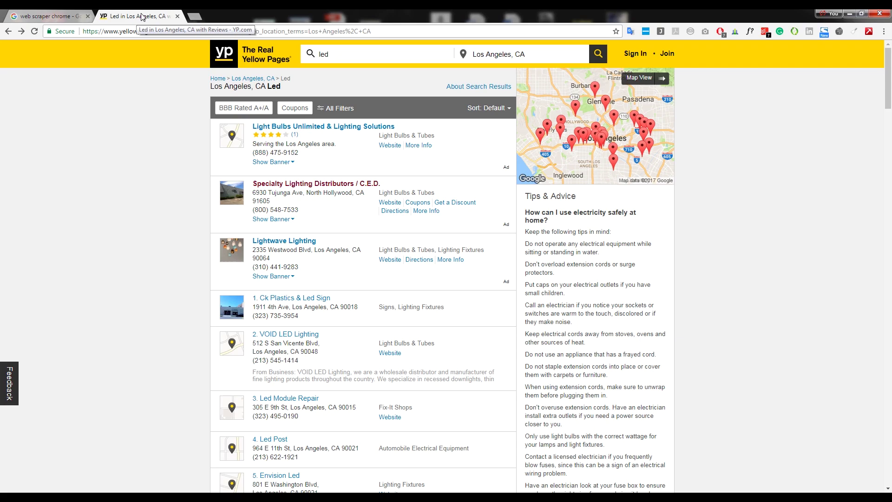
Open the Manta website in a new browser tab
click(38, 16)
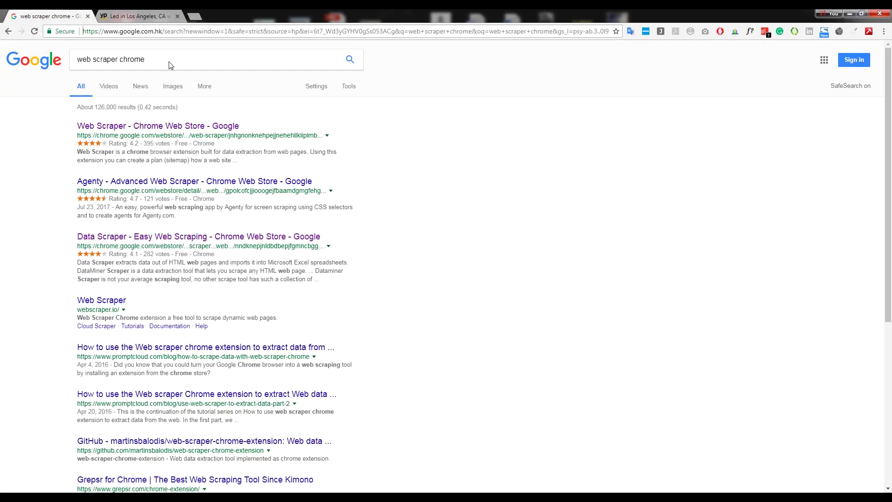
click(195, 17)
text(manta)
key(Return)
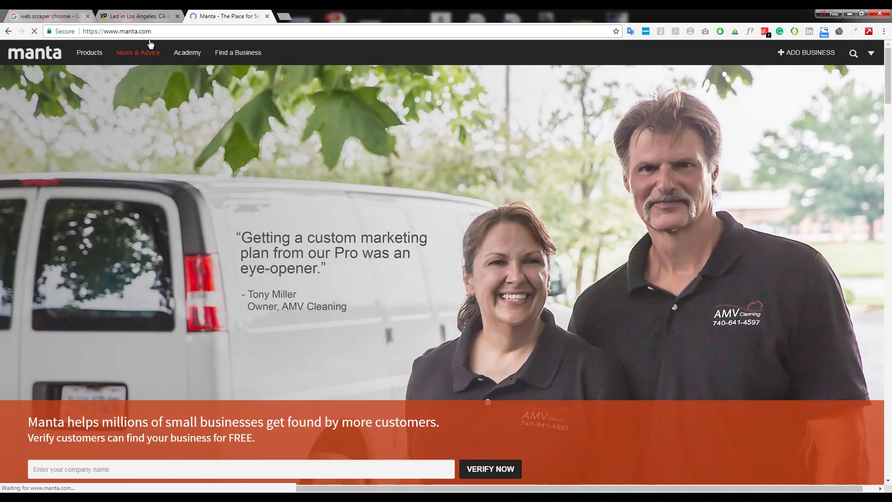
Search Manta for "led display" businesses without specifying a location
click(853, 54)
click(732, 76)
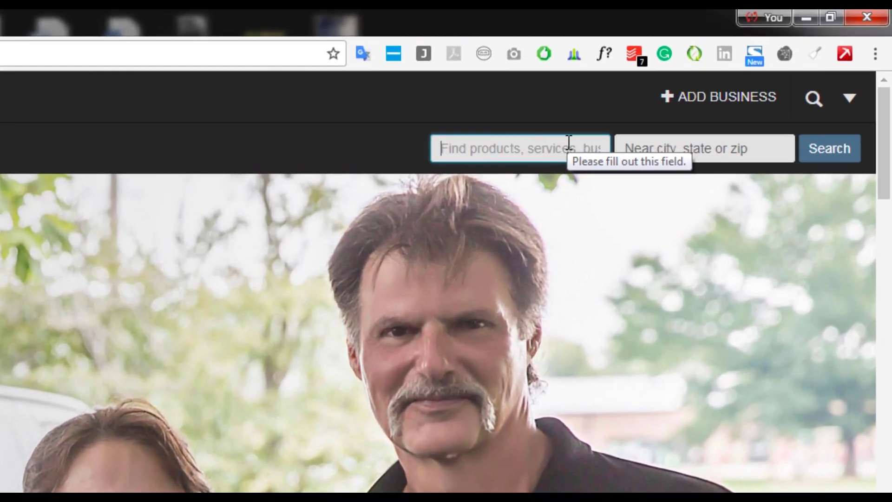
text(le)
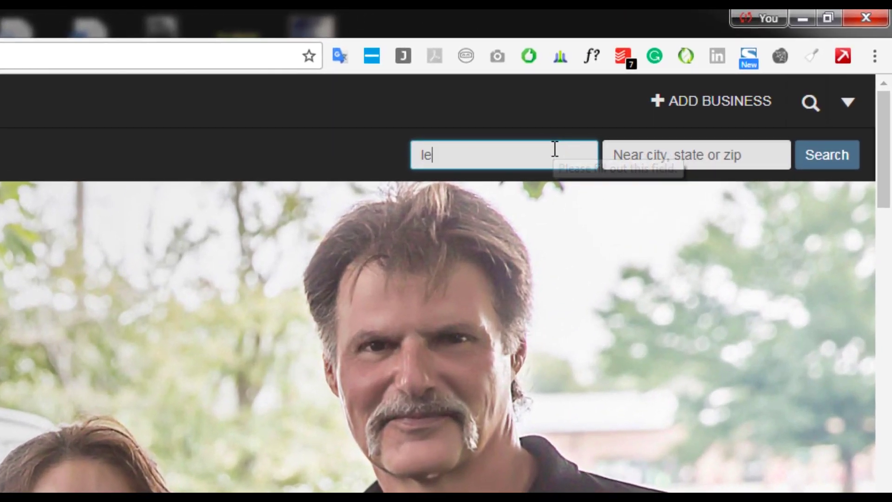
text(d display)
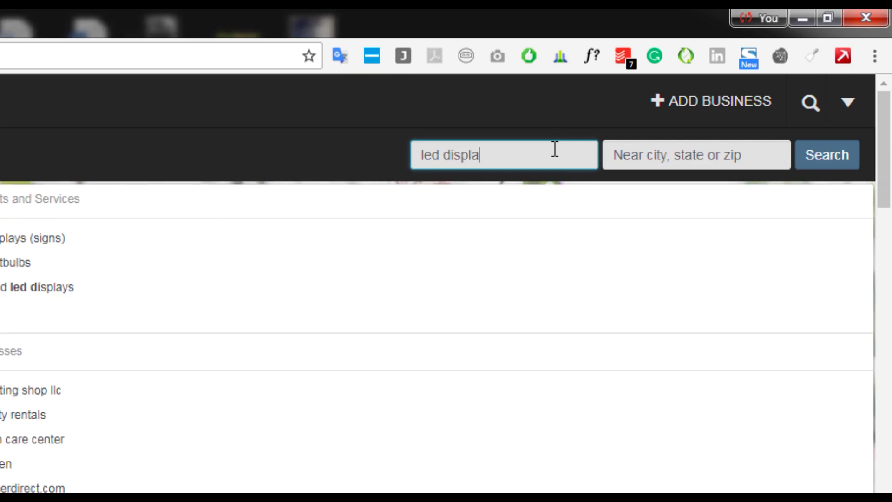
click(837, 158)
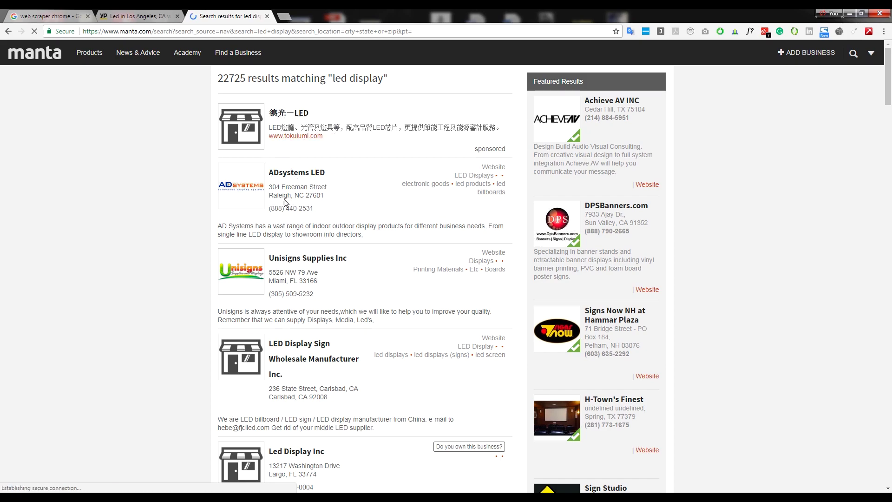
Open the ADsystems LED listing in a new tab and examine the phone, email and website in its Contact section
right_click(292, 174)
click(312, 176)
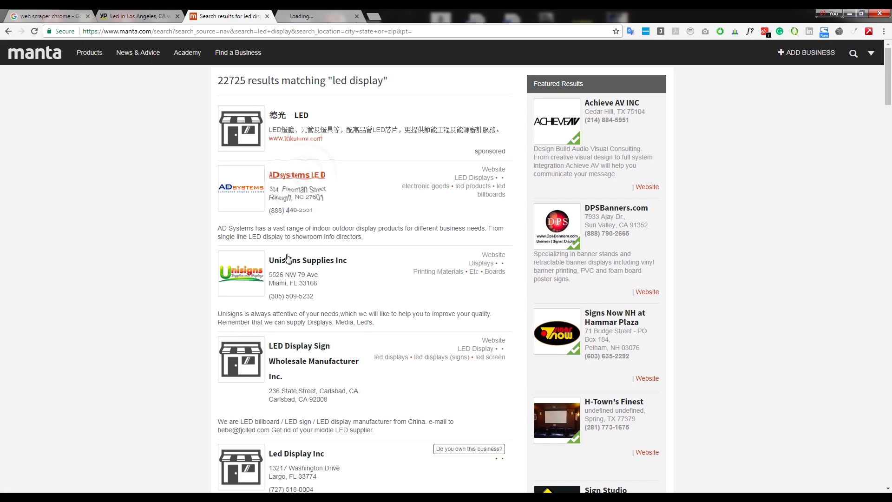
right_click(287, 258)
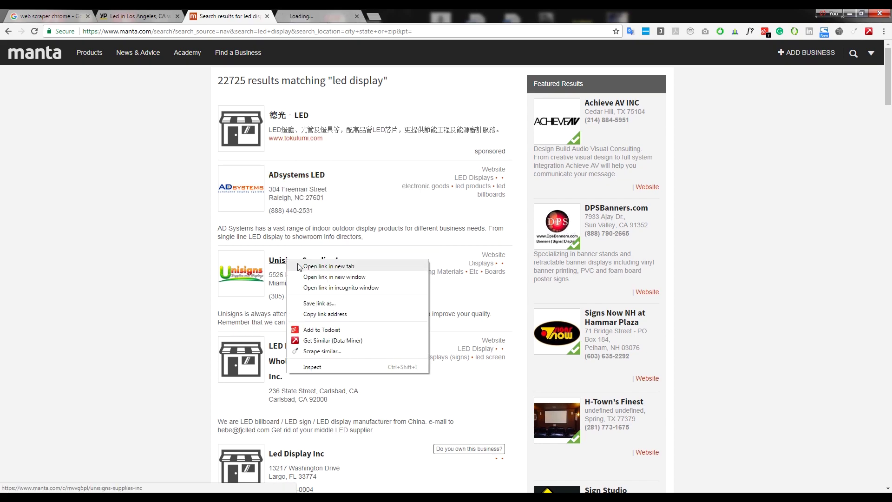
click(311, 15)
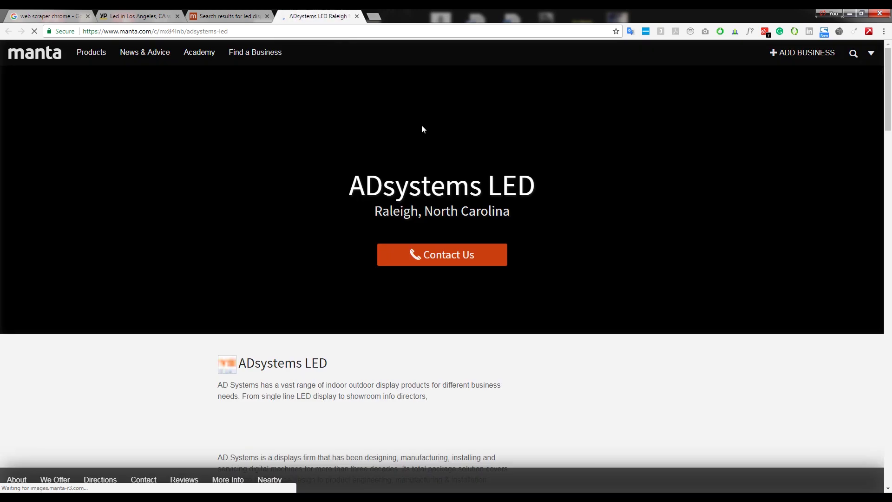
scroll(397, 133, down, 12)
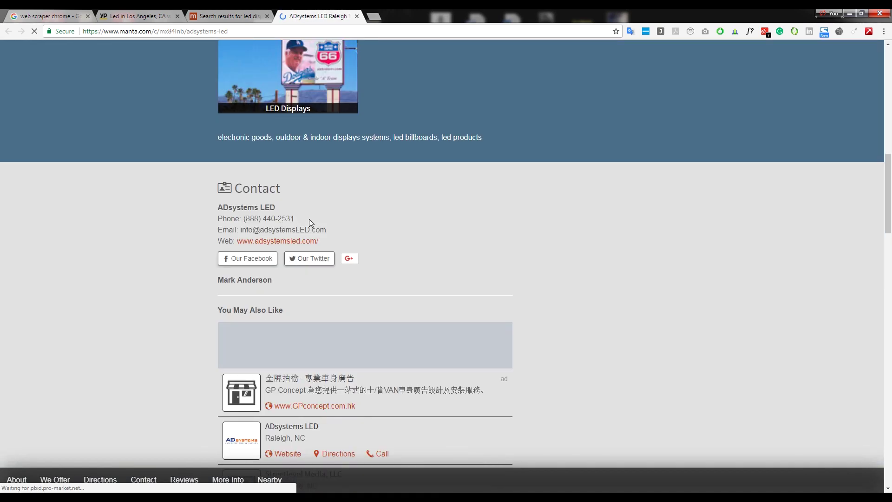
drag(308, 219, 247, 218)
drag(327, 230, 241, 231)
drag(325, 241, 237, 241)
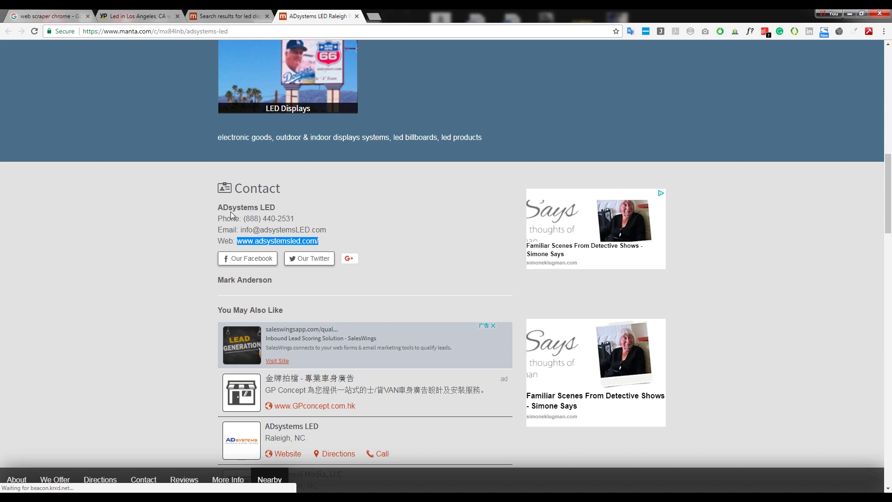